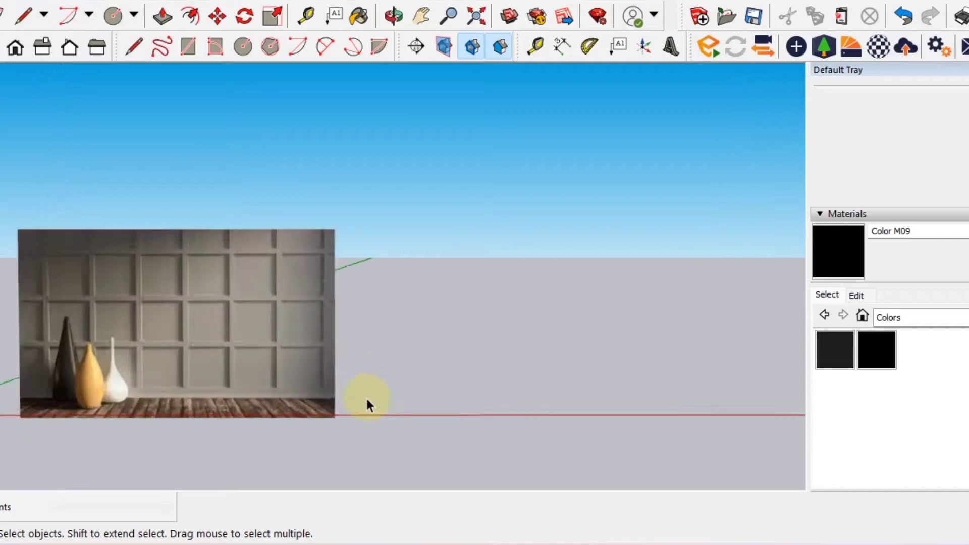
Draw a thin rectangular wall footprint on the ground along the red axis beside the reference image
mouse_move(368, 400)
middle_mouse_down("shift")
mouse_move(309, 379)
mouse_move(303, 396)
mouse_move(394, 376)
mouse_move(281, 347)
mouse_move(242, 283)
middle_mouse_up("shift")
left_click(195, 54)
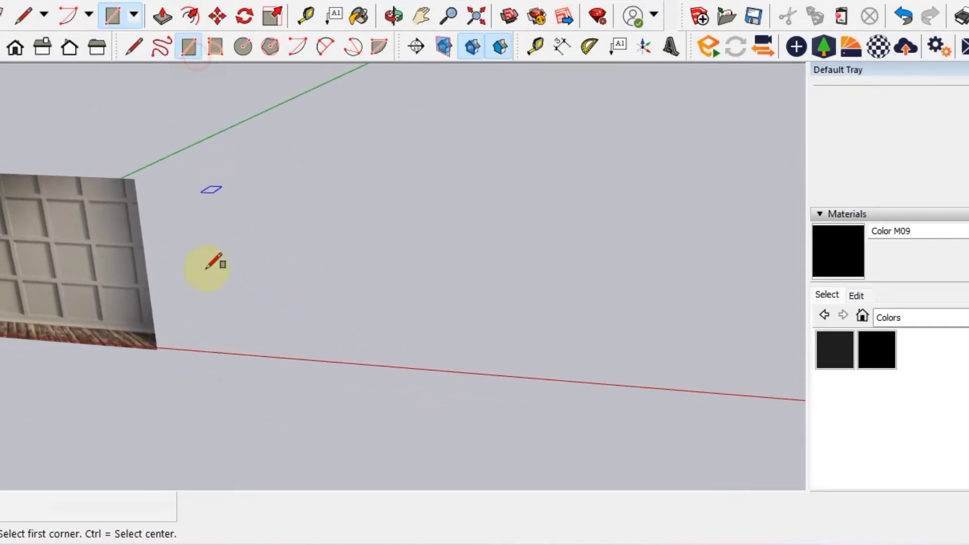
left_click(229, 347)
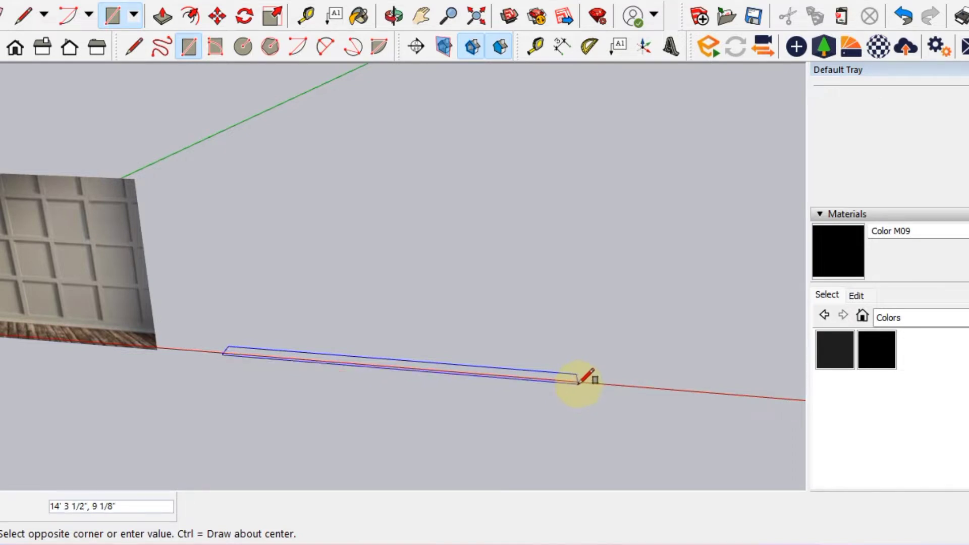
left_click(579, 382)
scroll(579, 381, "down", 2)
mouse_move(476, 399)
middle_mouse_down()
mouse_move(457, 386)
mouse_move(444, 325)
middle_mouse_up()
Push/Pull the footprint up to about 7' 4" to form the tall wall
left_click(162, 16)
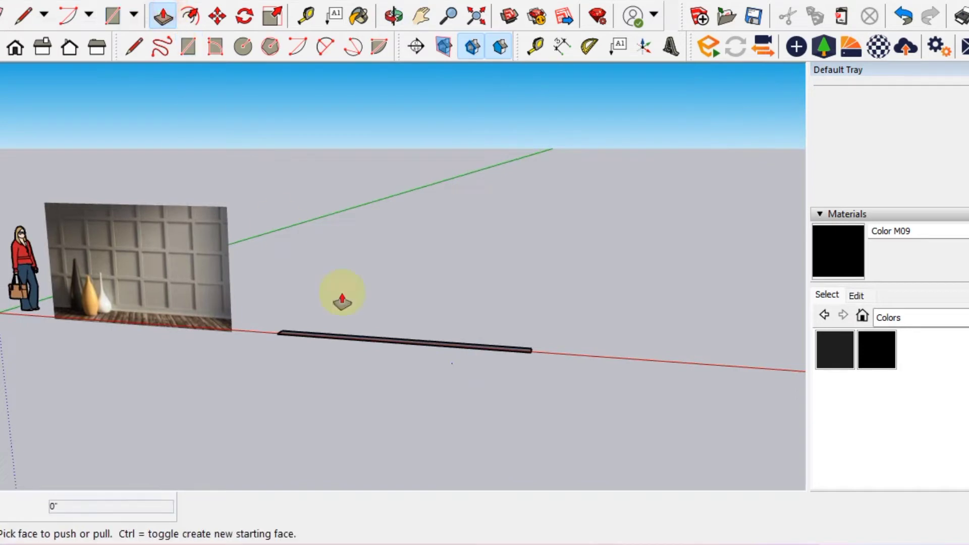
left_click(345, 343)
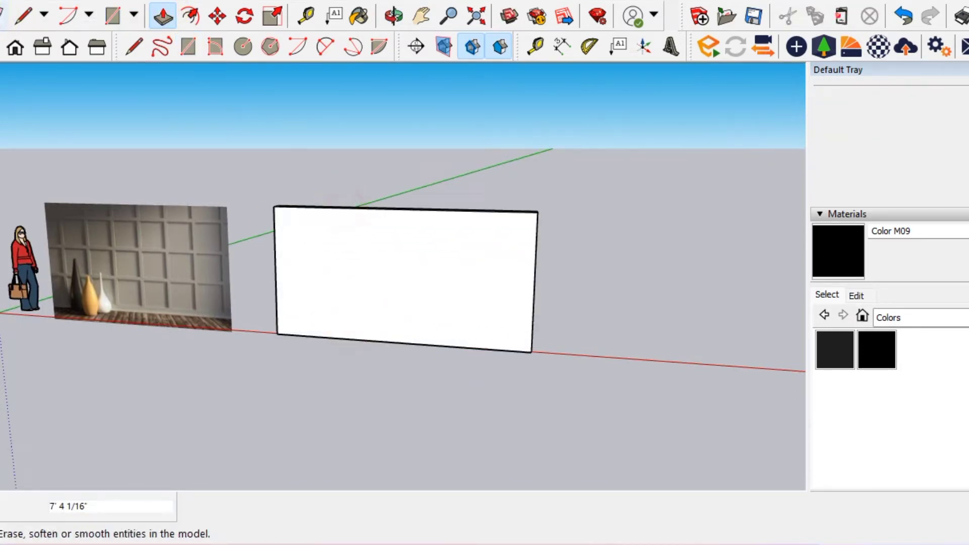
key("space")
scroll(279, 228, "up", 3)
middle_click_drag(313, 309, 290, 280)
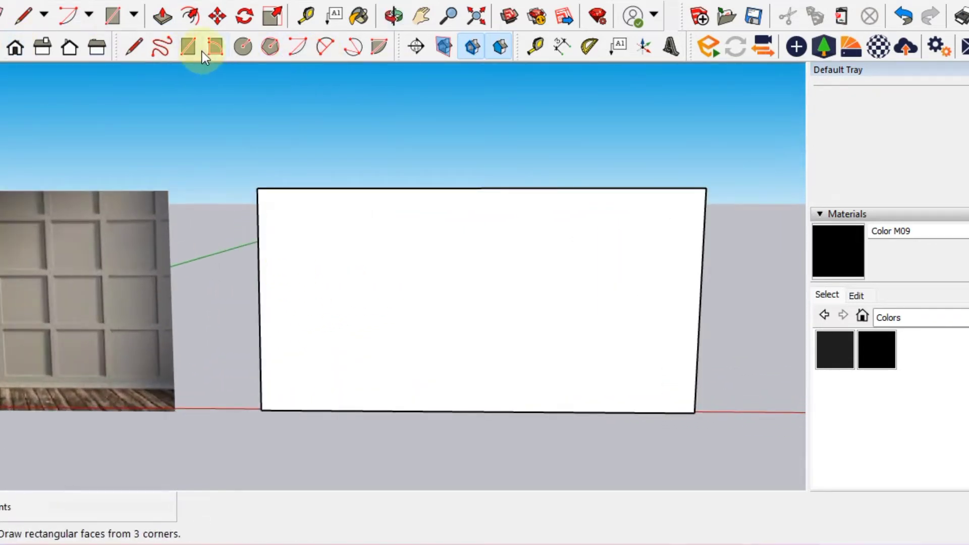
Draw a small square at the top-left corner of the wall face
left_click(185, 53)
scroll(318, 210, "up", 2)
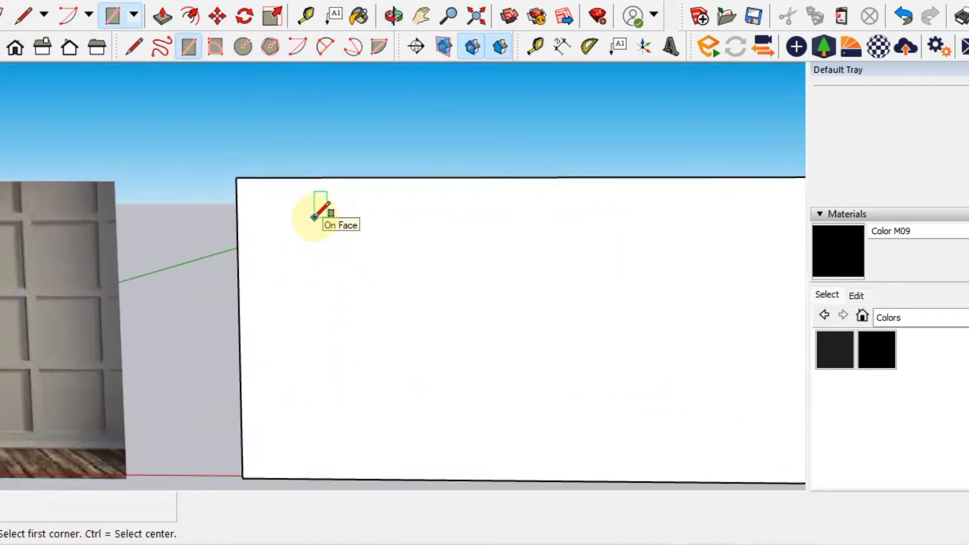
scroll(303, 209, "up", 1)
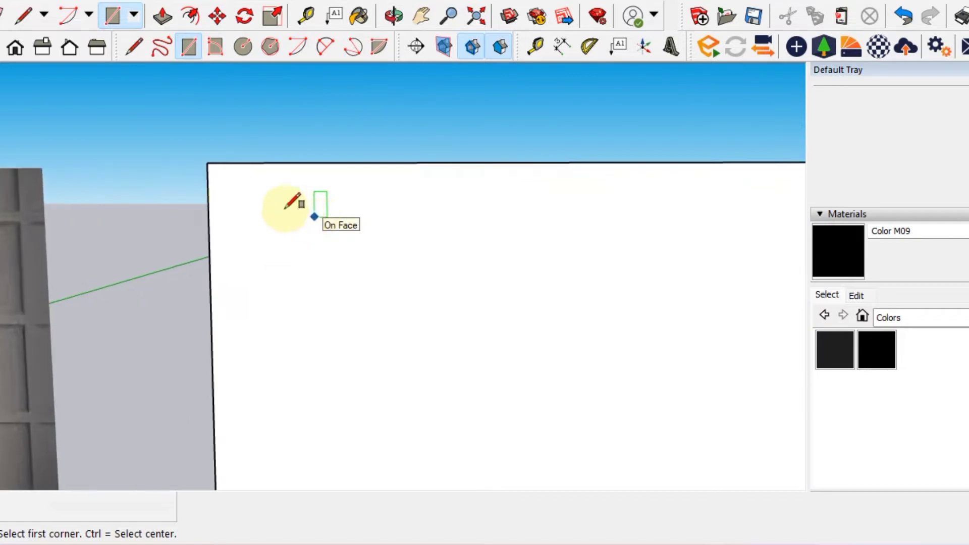
left_click(221, 176)
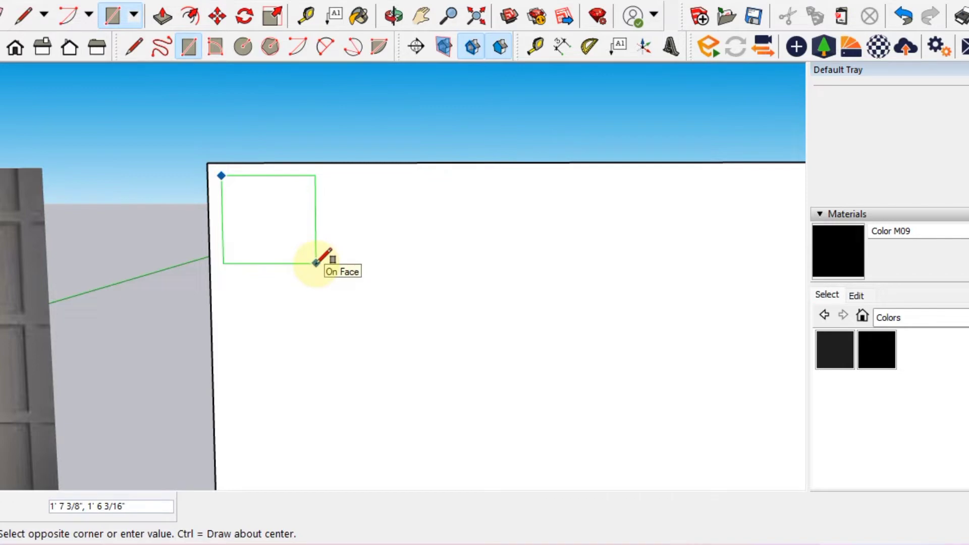
left_click(315, 262)
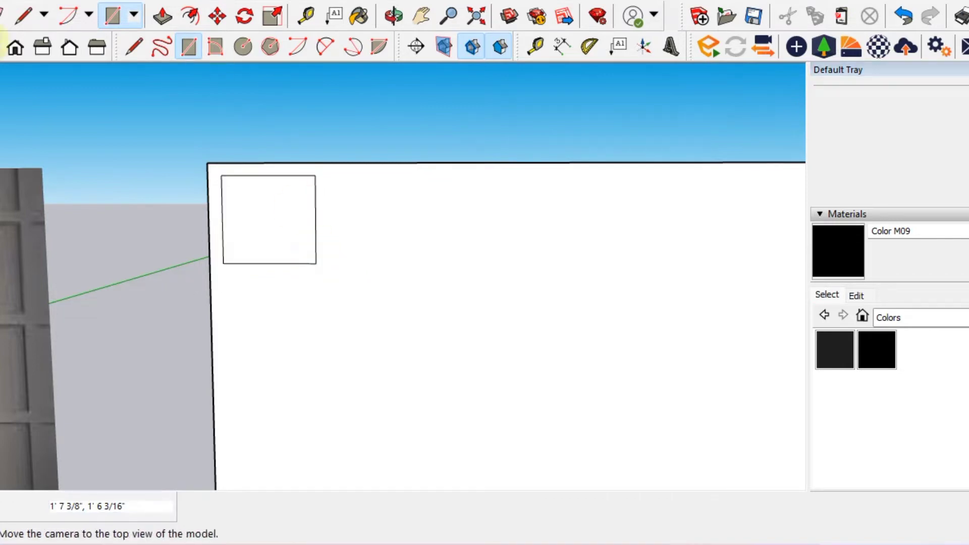
Draw two horizontal lines from the square's top and bottom to the wall's right edge
left_click(31, 18)
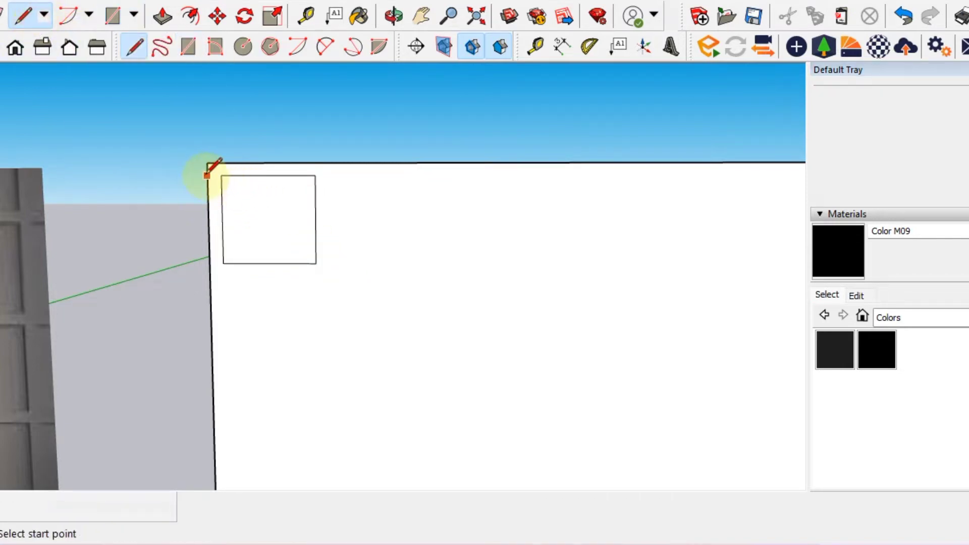
left_click(222, 175)
middle_click_drag(483, 184, 217, 184)
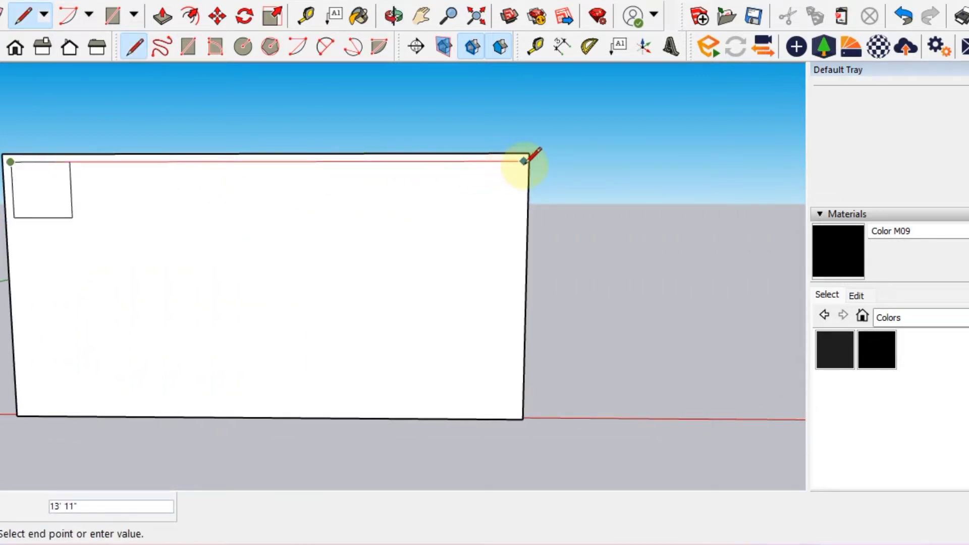
left_click(528, 161)
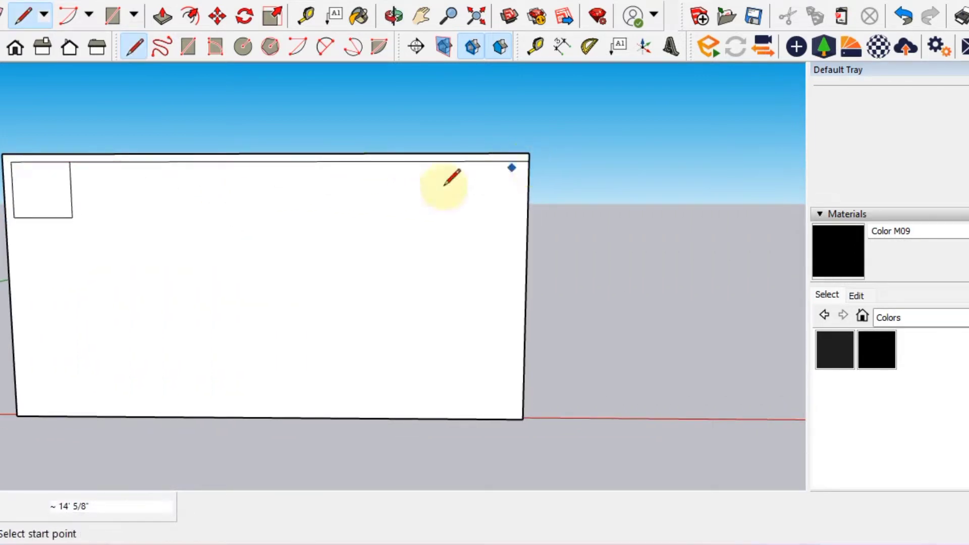
left_click(14, 216)
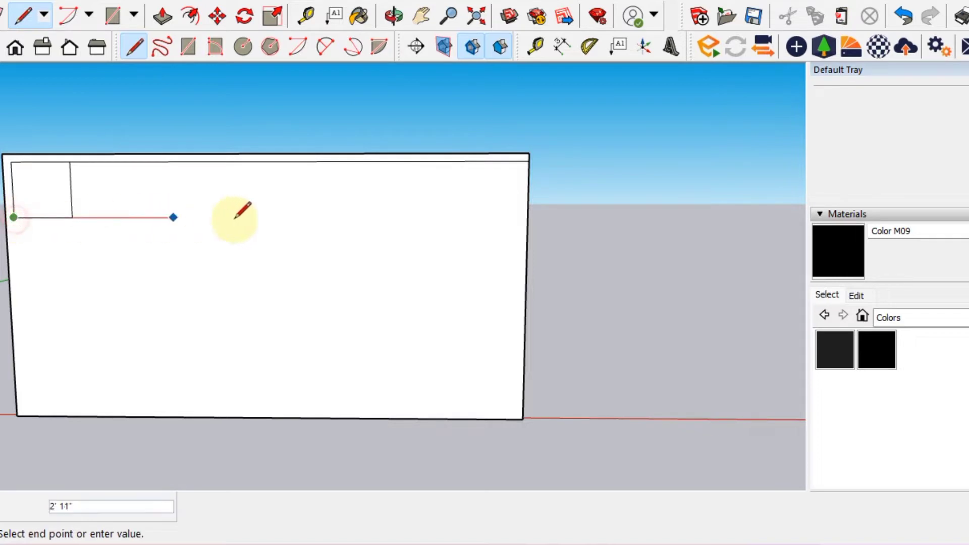
left_click(527, 218)
middle_click_drag(238, 206, 293, 228, "shift")
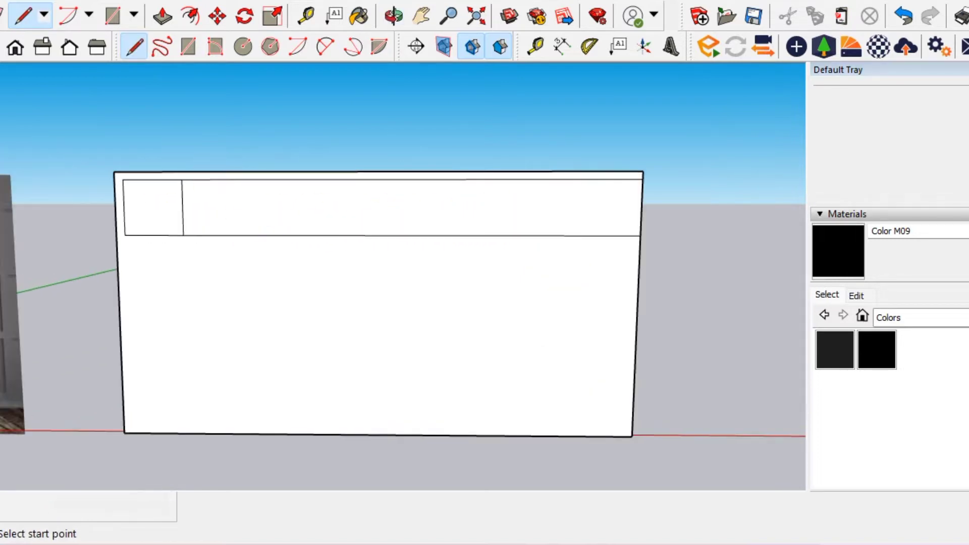
key("space")
scroll(152, 173, "up", 2)
Copy the small square and paste three copies side by side along the top band
scroll(173, 245, "up", 1)
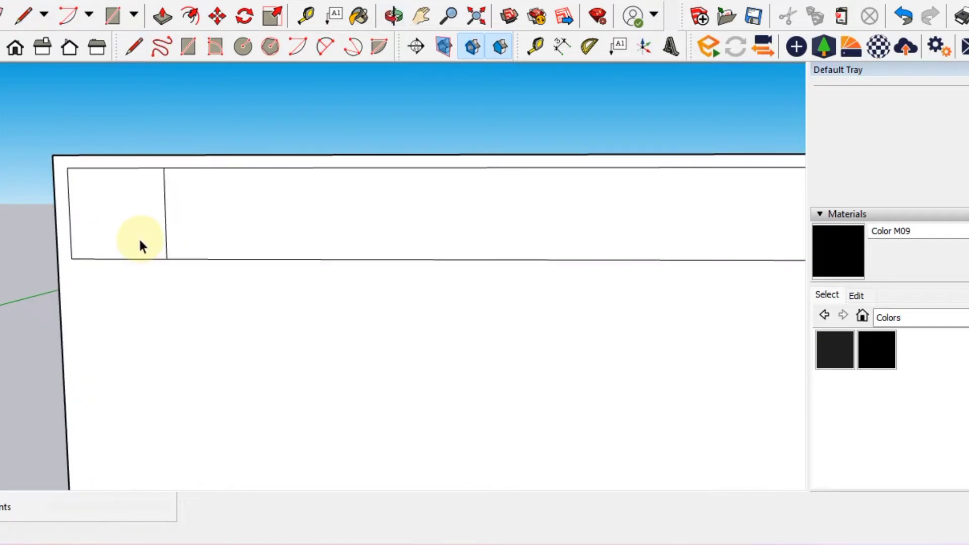
left_click(141, 236)
key("ctrl+c")
key("ctrl+v")
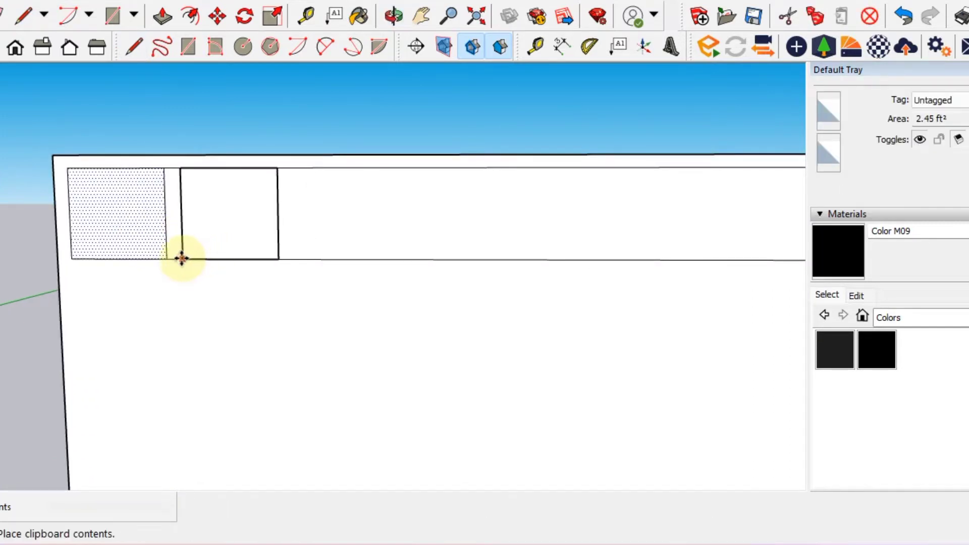
left_click(182, 259)
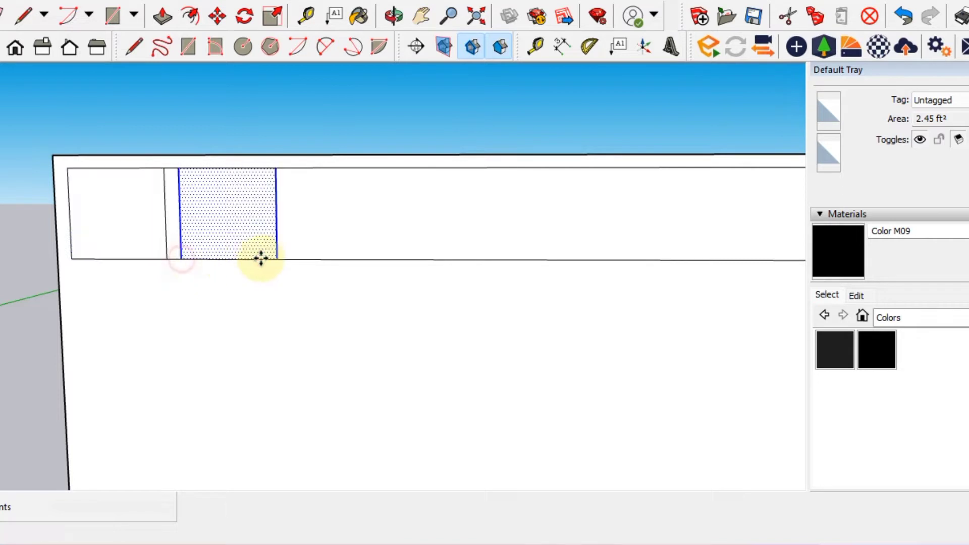
key("ctrl+v")
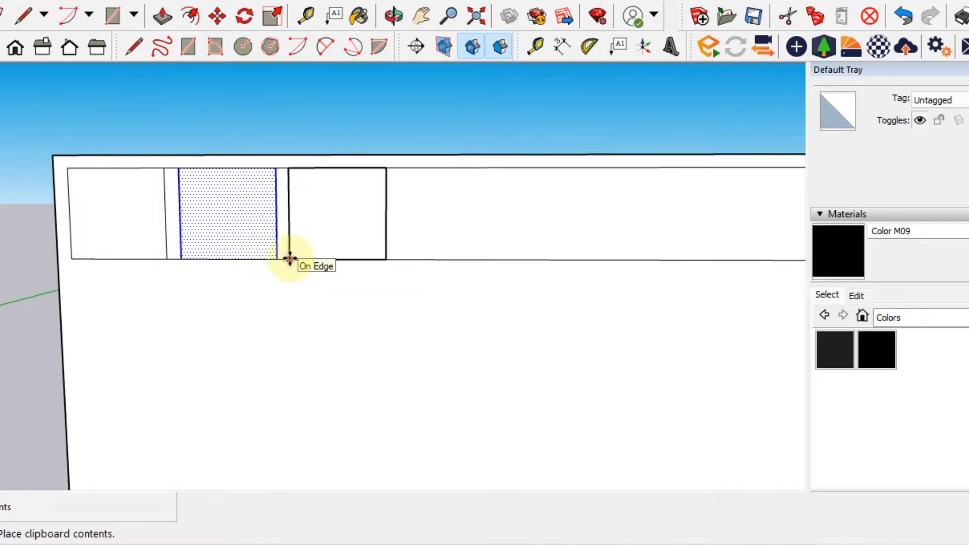
left_click(290, 259)
key("ctrl+v")
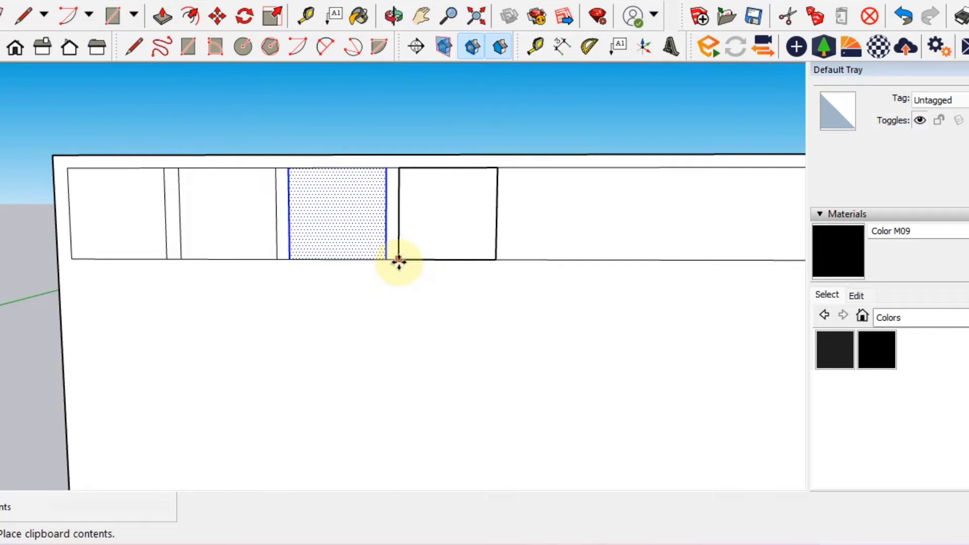
left_click(399, 261)
Paste three more square copies to extend the row to the wall's right end
middle_click_drag(526, 303, 369, 255)
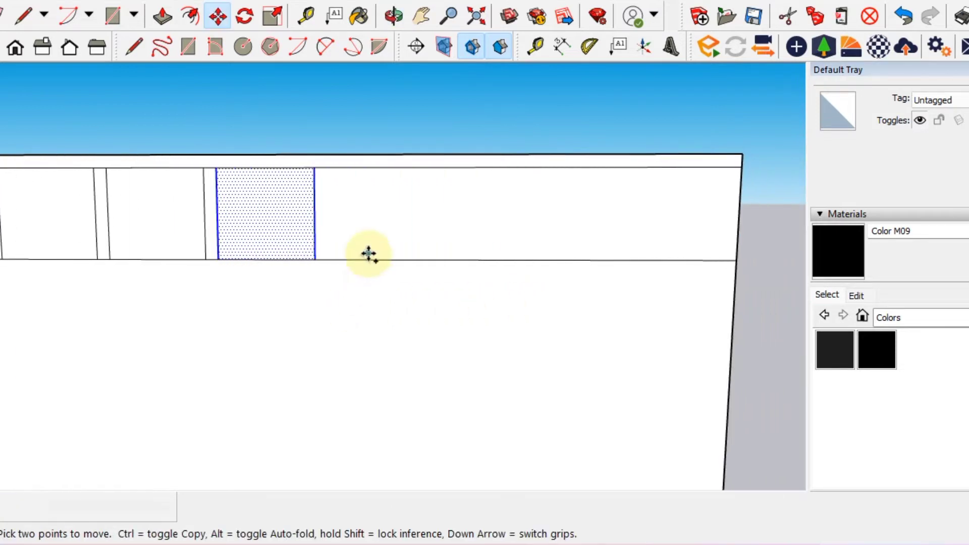
key("ctrl+v")
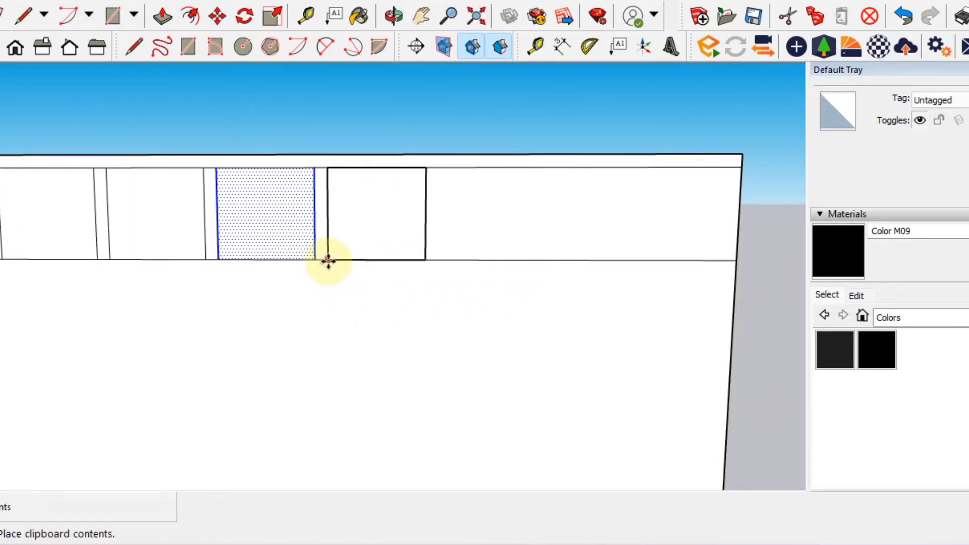
left_click(328, 261)
key("ctrl+v")
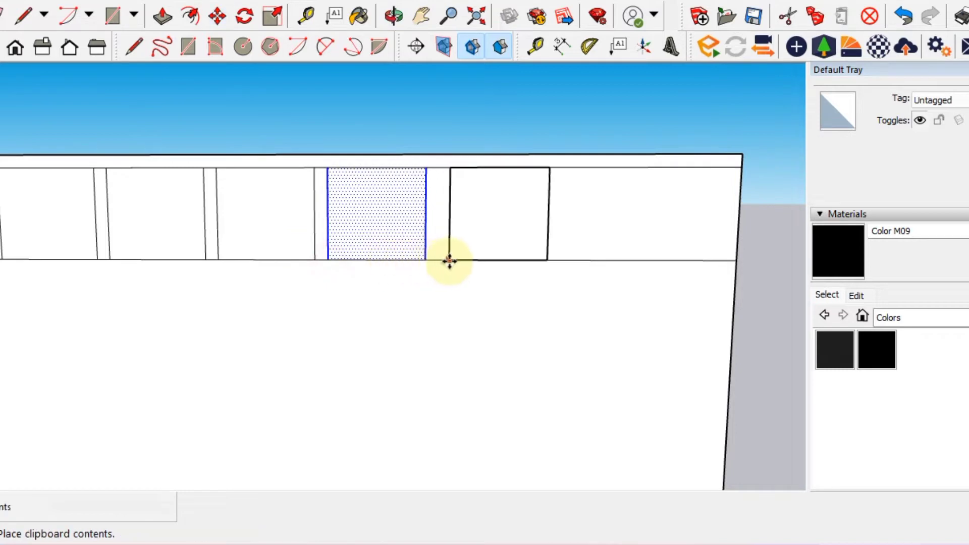
left_click(437, 261)
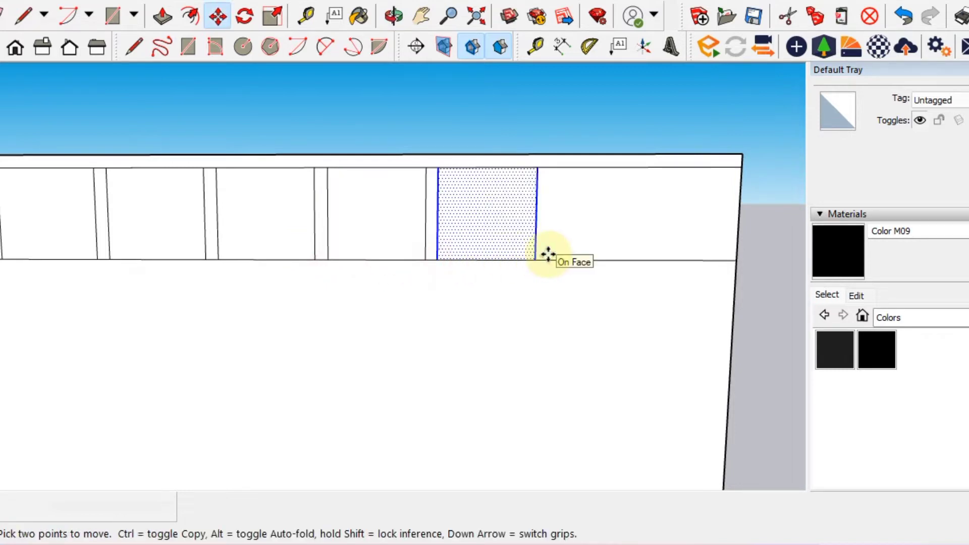
key("ctrl+v")
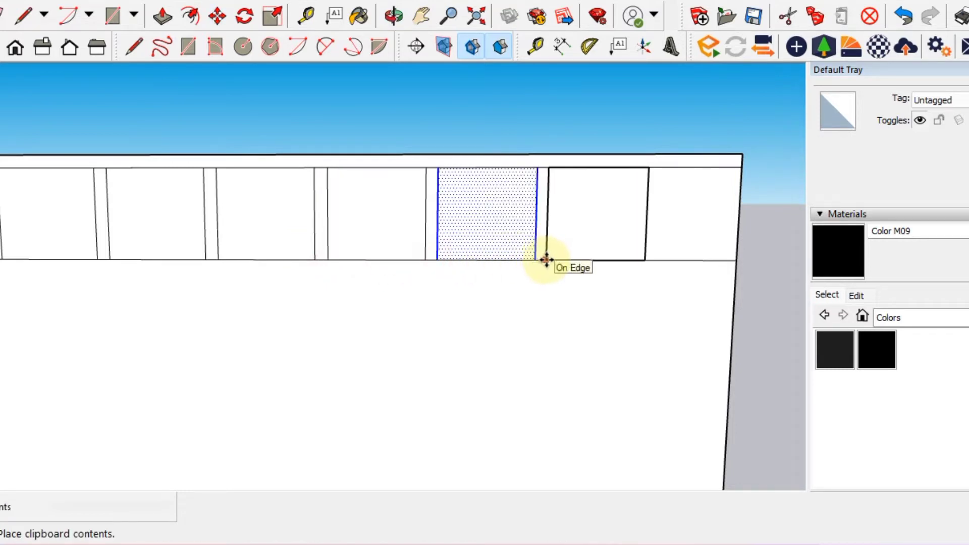
left_click(545, 259)
scroll(550, 263, "down", 3)
middle_click_drag(556, 266, 525, 289)
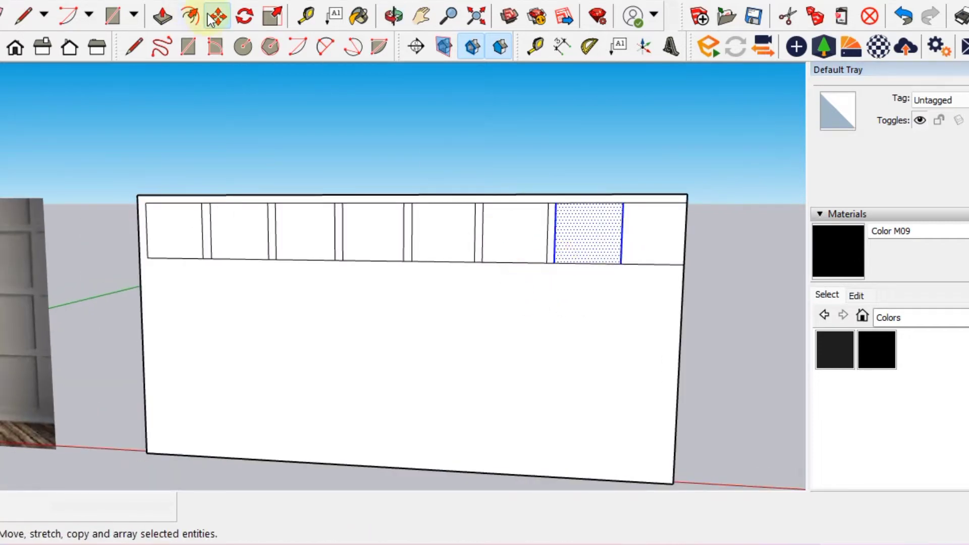
Push the wall's right side face inward with Push/Pull to shorten the wall
left_click(163, 17)
middle_click_drag(466, 288, 303, 260, "shift")
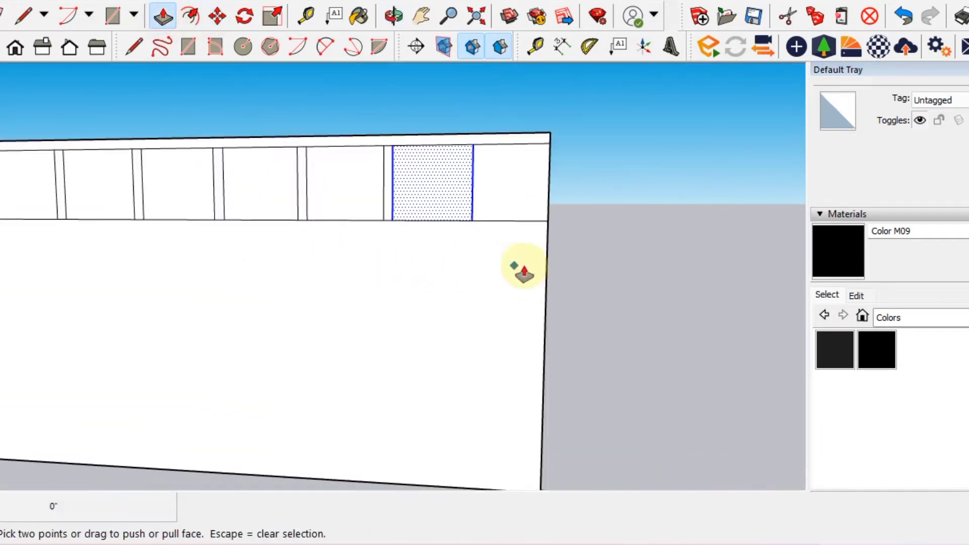
middle_click_drag(502, 282, 527, 282)
left_click(528, 282)
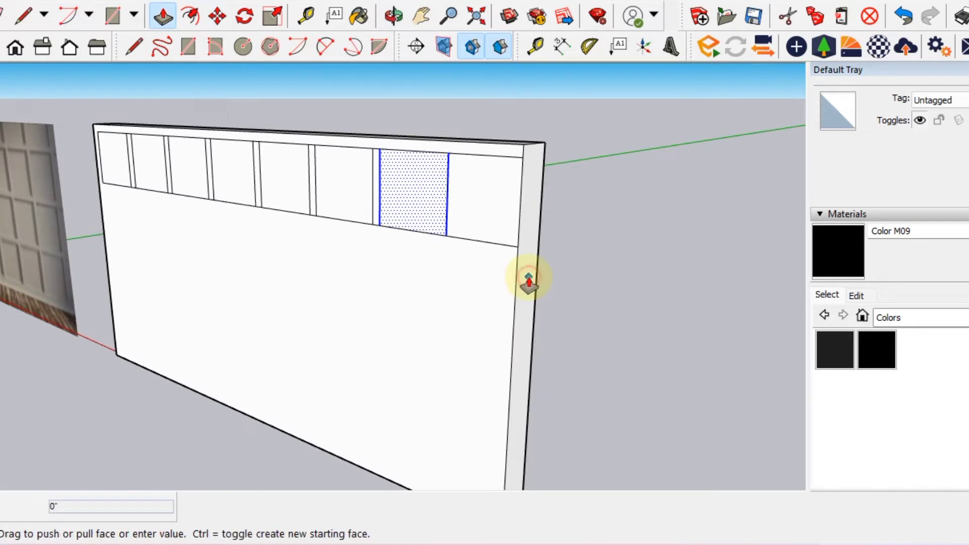
key("Escape")
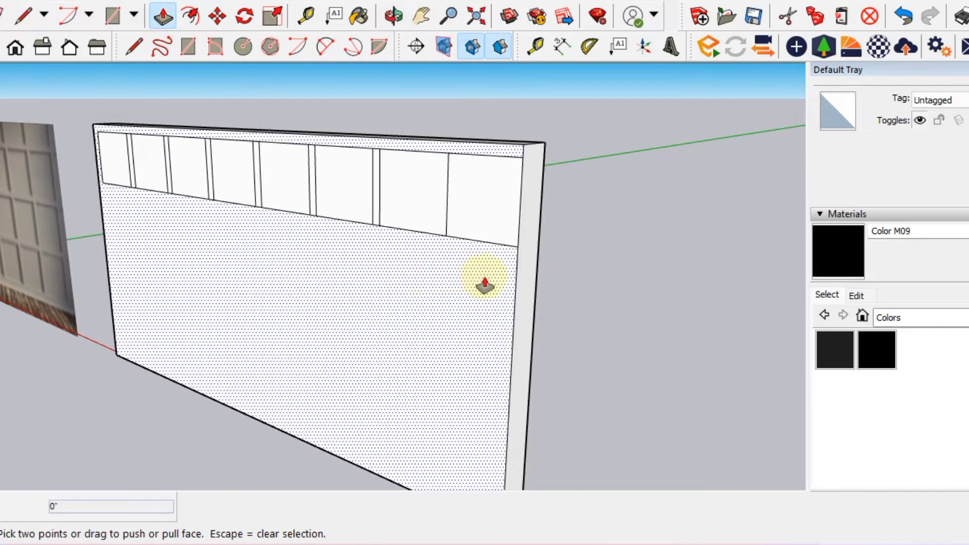
left_click_drag(524, 281, 449, 270)
mouse_move(450, 271)
middle_mouse_down()
mouse_move(467, 293)
mouse_move(366, 267)
mouse_move(208, 264)
mouse_move(303, 308)
mouse_move(277, 288)
middle_mouse_up()
Select the top row of seven square panels and paste a copy just below it
left_click(23, 16)
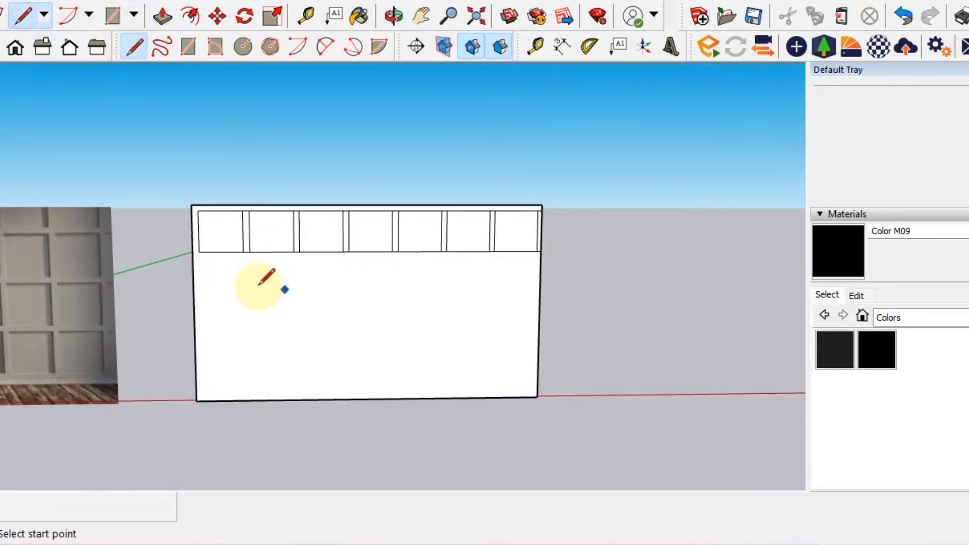
scroll(217, 278, "up", 3)
left_click(189, 177)
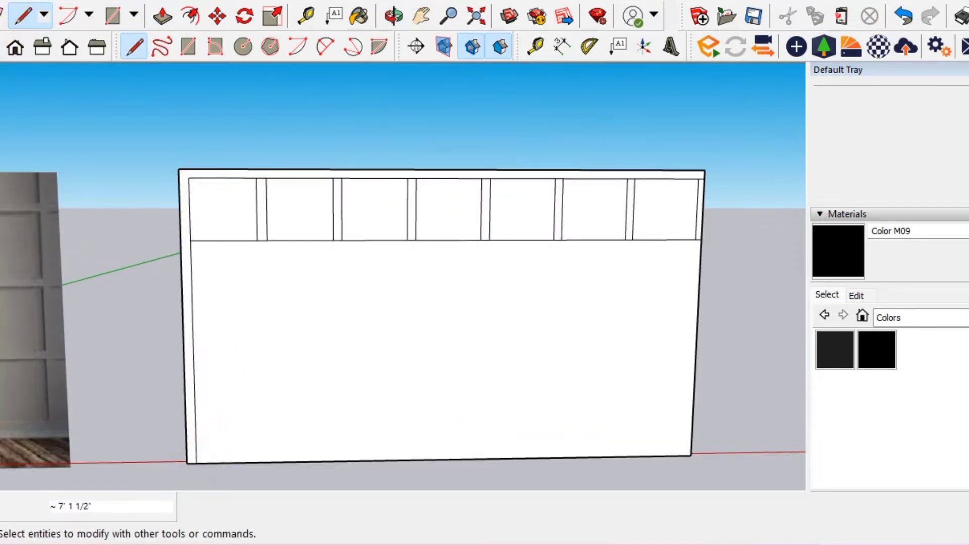
left_click(4, 17)
left_click(283, 220, "shift")
left_click(368, 222, "shift")
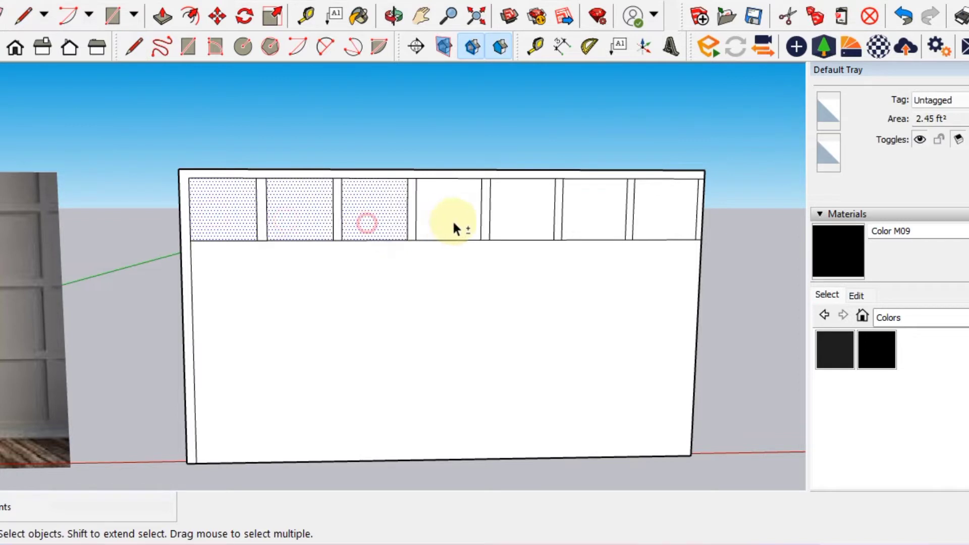
left_click(356, 291, "ctrl")
key("ctrl+v")
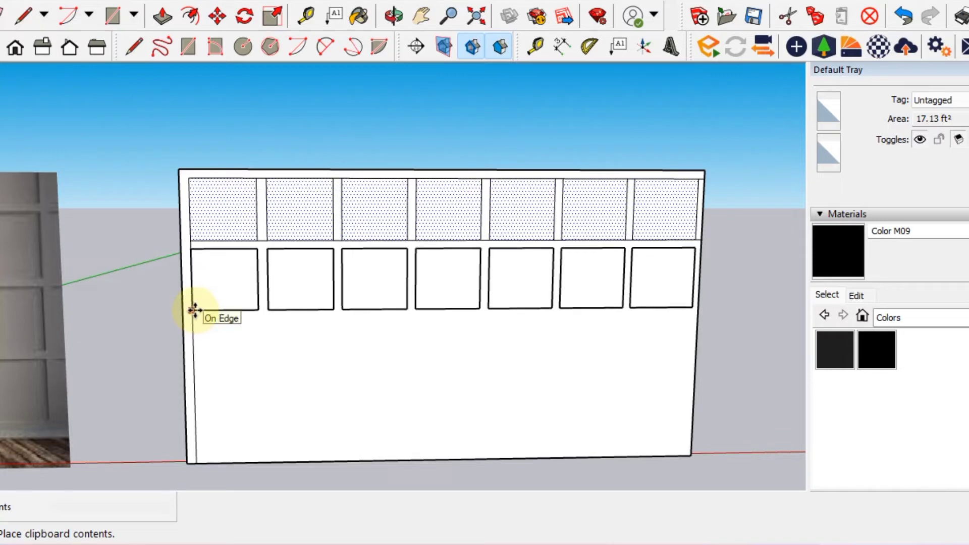
left_click(194, 310)
Paste two more copies of the panel row, the last along the wall's bottom
key("m")
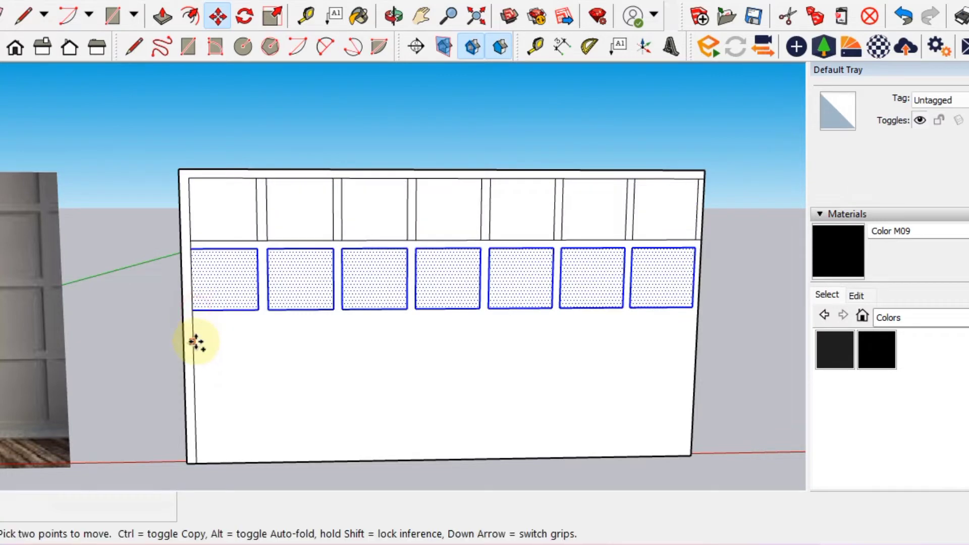
key("ctrl+v")
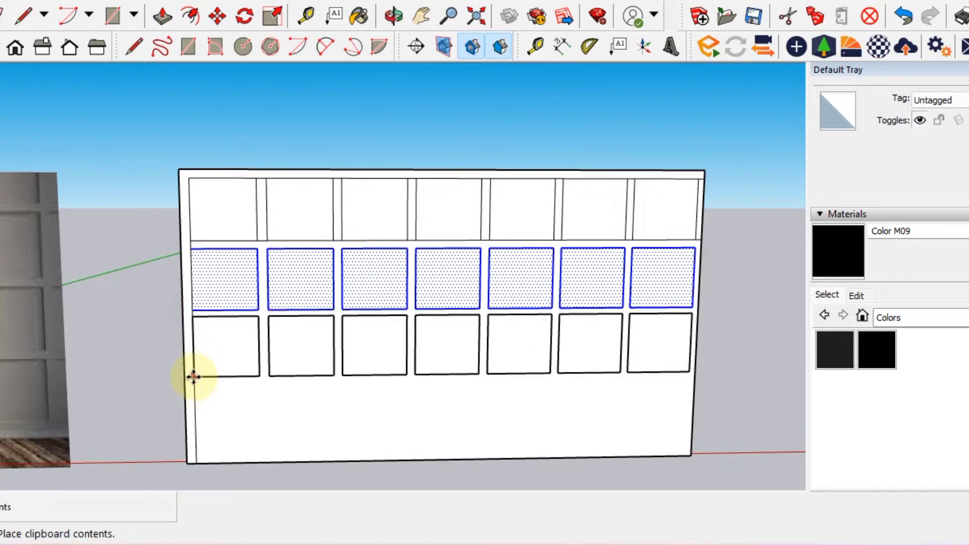
scroll(193, 380, "up", 2)
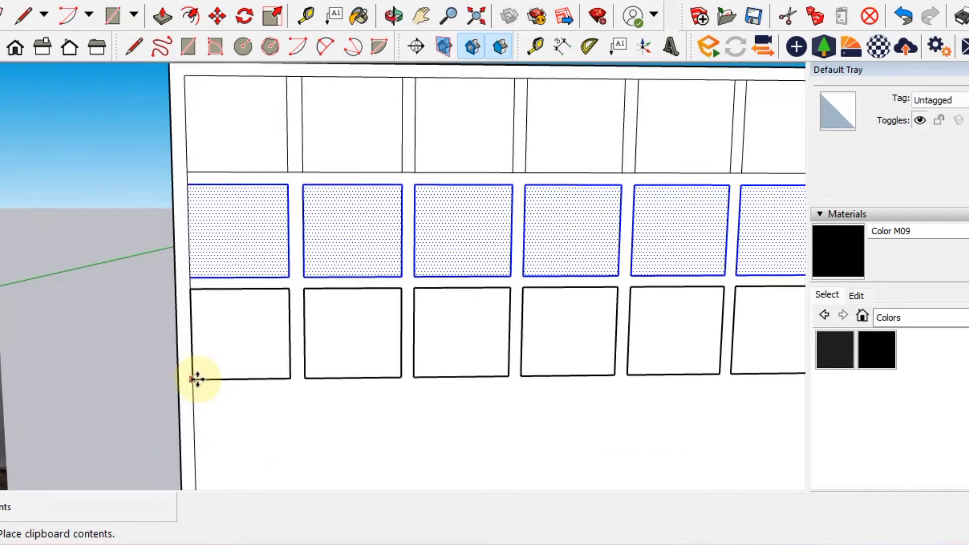
left_click(197, 380)
mouse_move(228, 411)
middle_mouse_down()
mouse_move(217, 356)
mouse_move(226, 360)
middle_mouse_up()
key("ctrl+v")
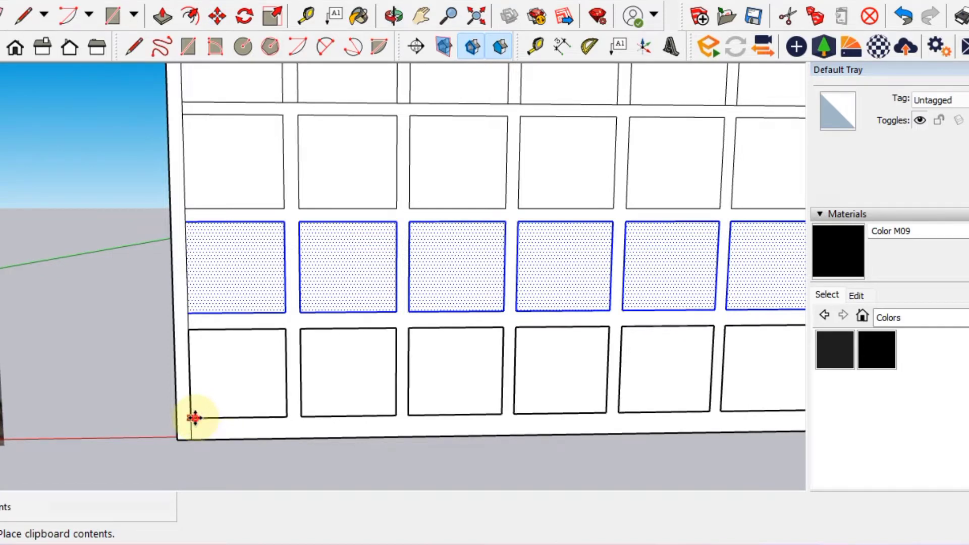
left_click(195, 418)
scroll(245, 362, "down", 3)
mouse_move(244, 362)
middle_mouse_down()
mouse_move(324, 325)
mouse_move(309, 313)
middle_mouse_up()
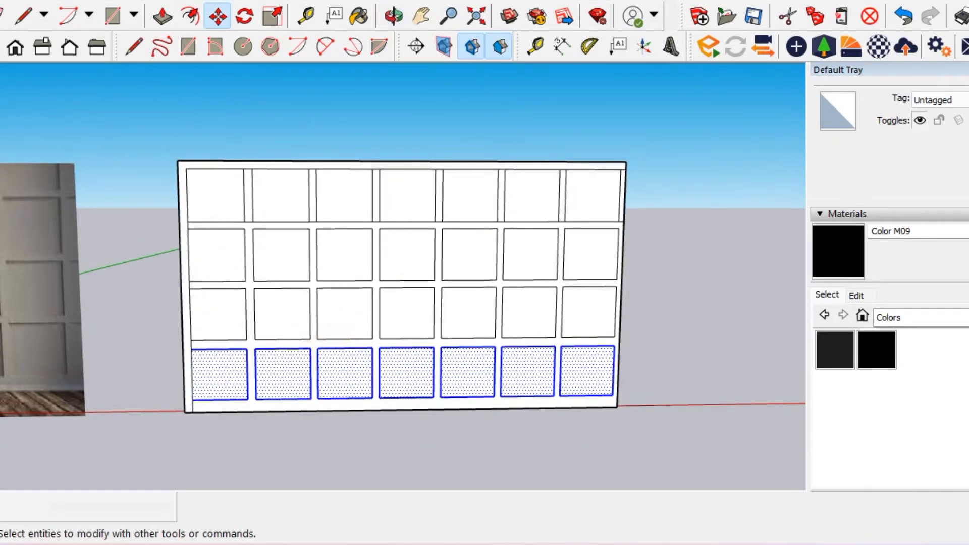
key("space")
left_click(126, 180)
scroll(177, 248, "up", 3)
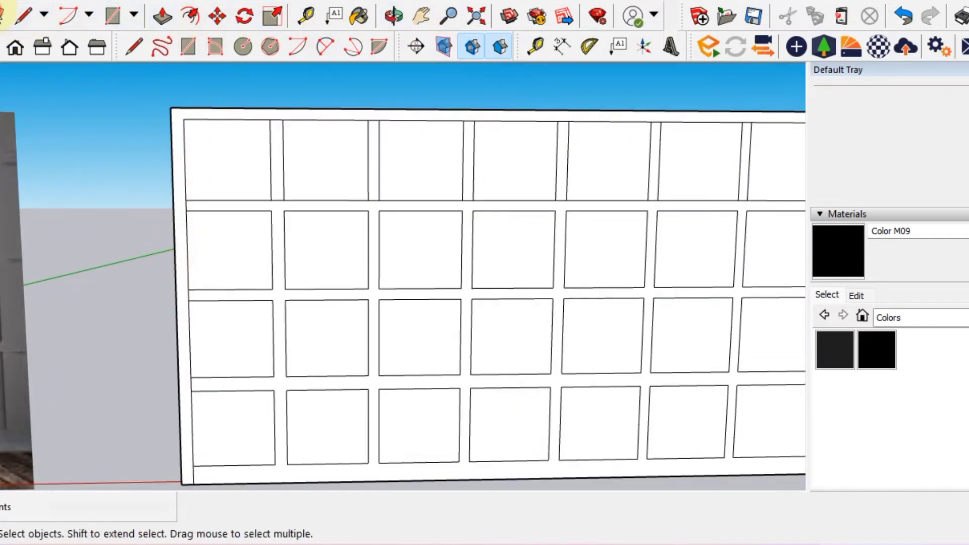
Erase the leftover band edges between the top-row panels across the wall
key("e")
scroll(151, 163, "up", 1)
scroll(147, 166, "up", 1)
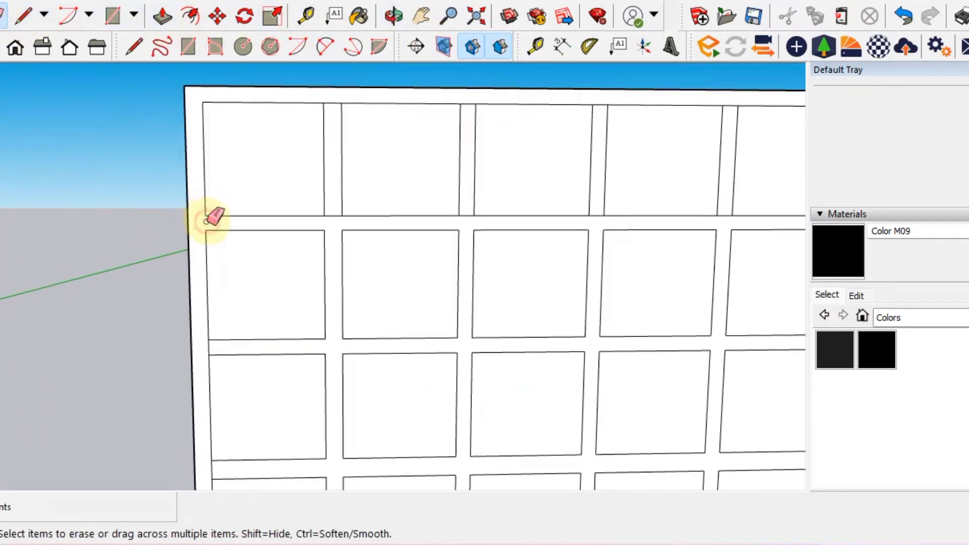
mouse_move(328, 102)
left_mouse_down()
mouse_move(325, 209)
mouse_move(461, 213)
mouse_move(463, 110)
left_mouse_up()
middle_click_drag(498, 216, 324, 207, "shift")
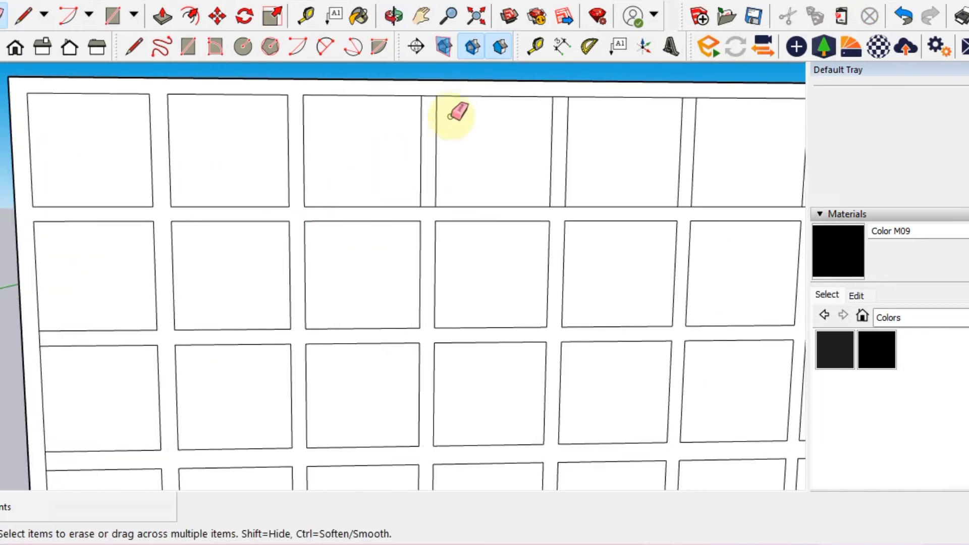
left_click_drag(428, 96, 422, 208)
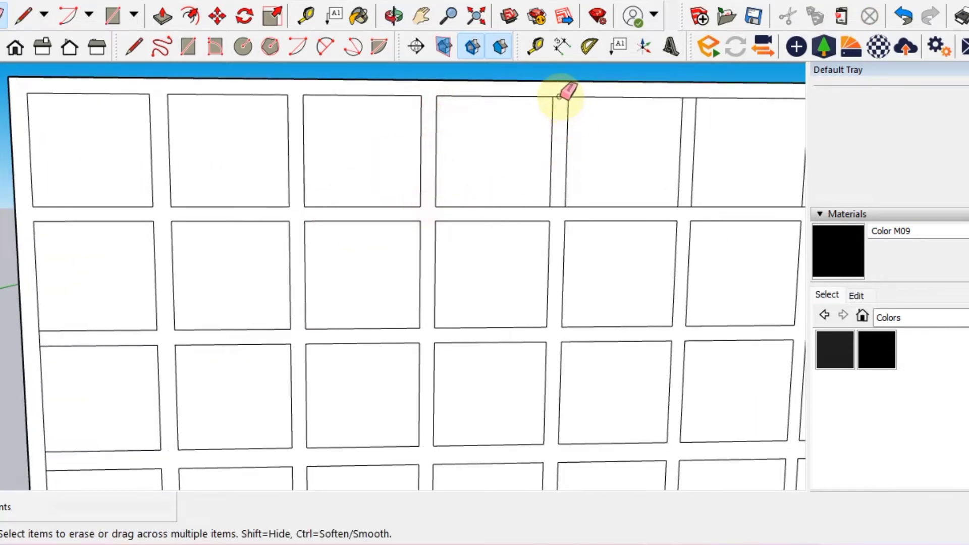
left_click_drag(560, 97, 563, 190)
mouse_move(558, 205)
middle_mouse_down()
mouse_move(567, 203)
mouse_move(548, 91)
middle_mouse_up()
left_click_drag(514, 98, 509, 196)
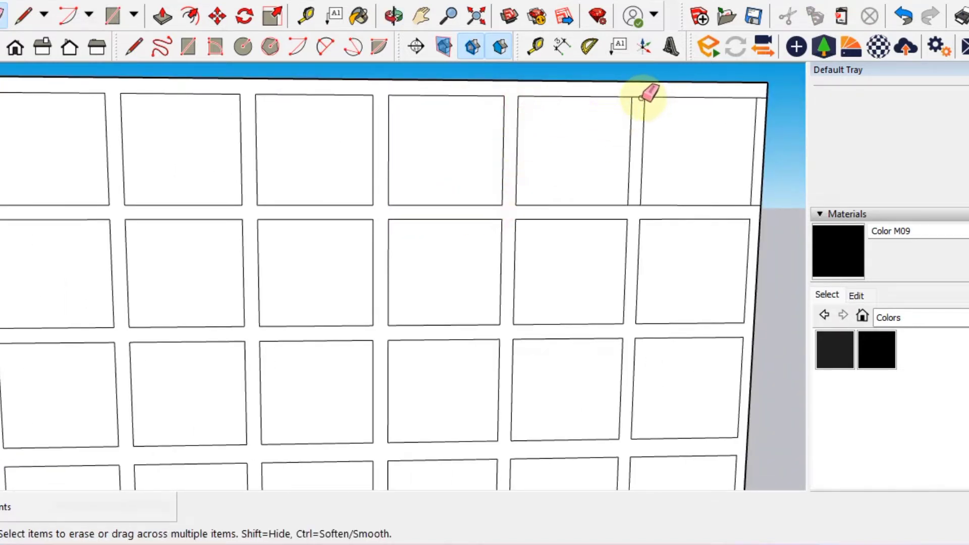
left_click_drag(638, 98, 637, 206)
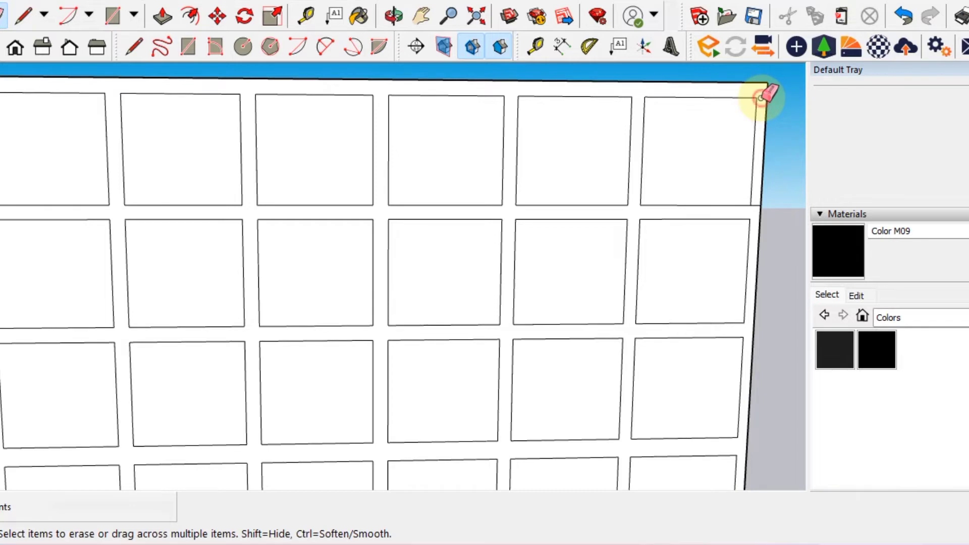
left_click_drag(760, 98, 756, 204)
Erase the stray edge along the wall's lower-left border
scroll(750, 207, "down", 3)
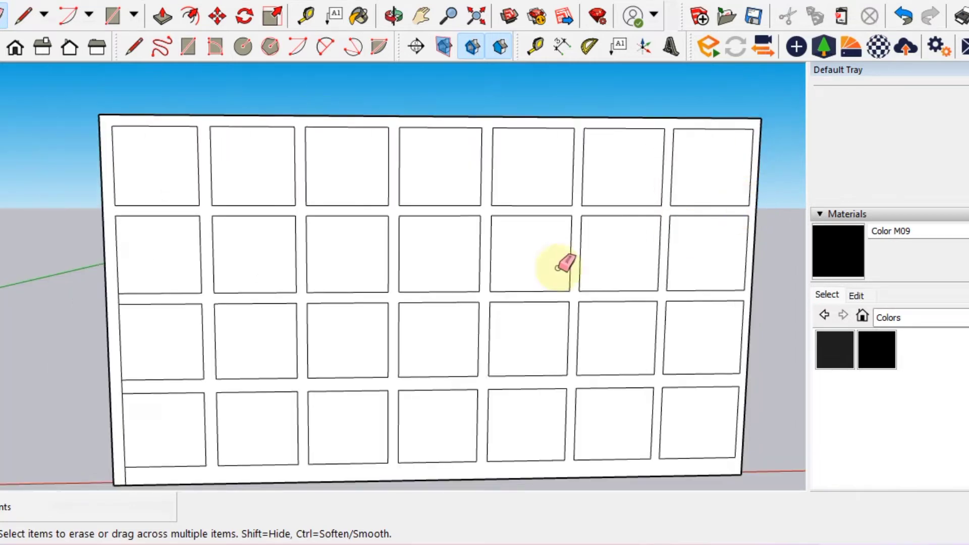
scroll(173, 253, "up", 1)
scroll(128, 282, "up", 3)
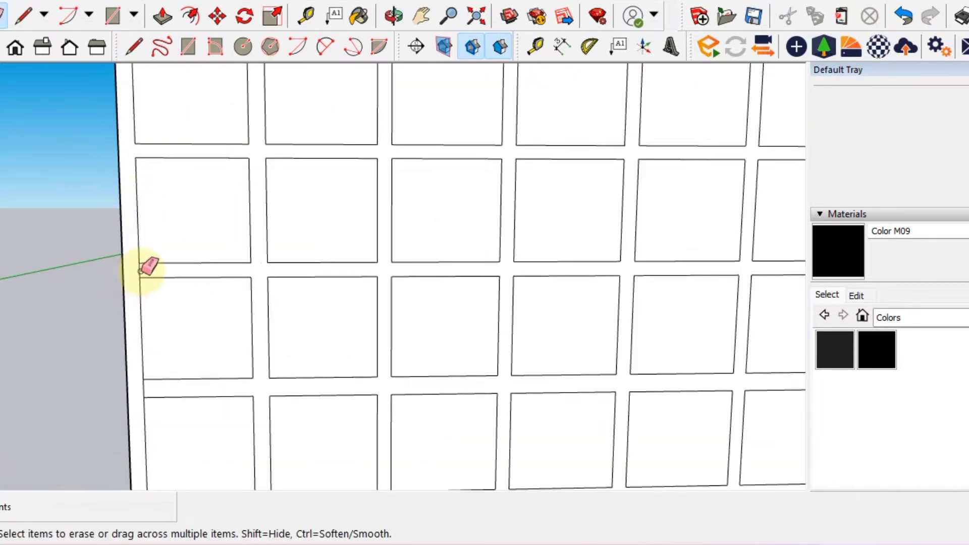
middle_click_drag(137, 335, 188, 302)
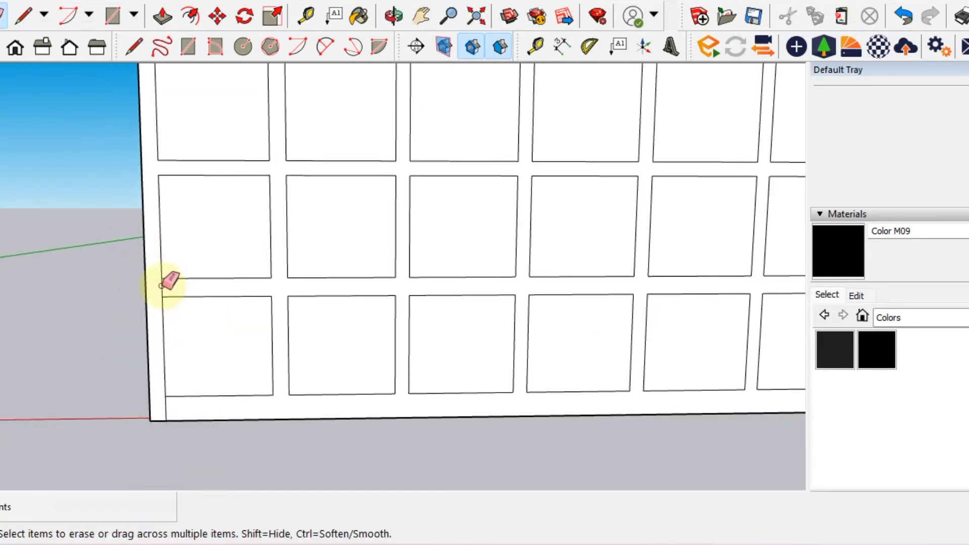
left_click_drag(163, 287, 162, 410)
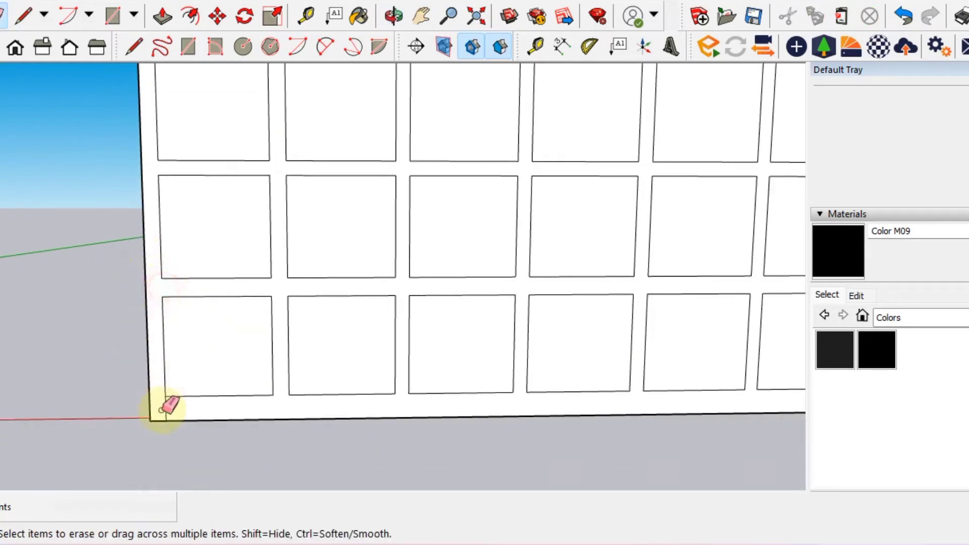
scroll(433, 347, "down", 2)
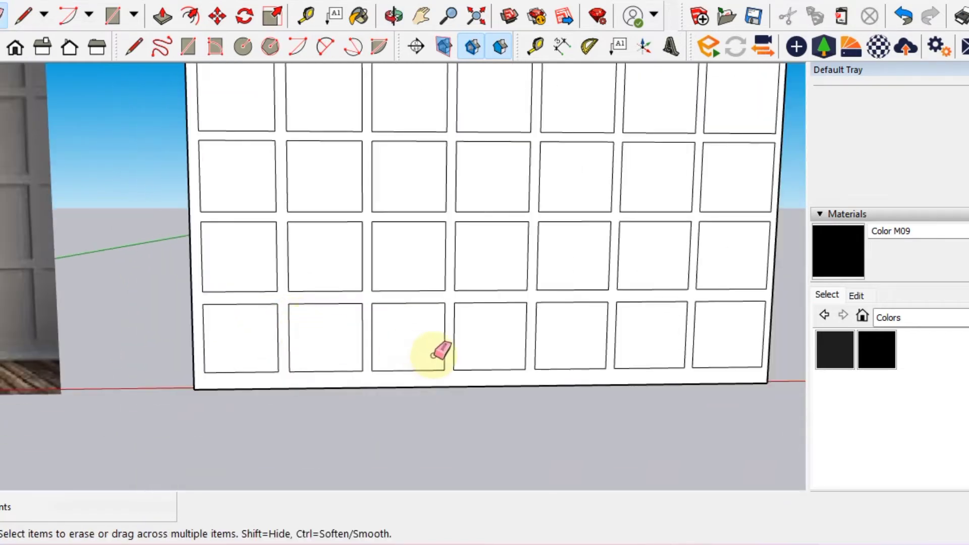
mouse_move(433, 346)
middle_mouse_down()
mouse_move(390, 418)
mouse_move(376, 343)
middle_mouse_up()
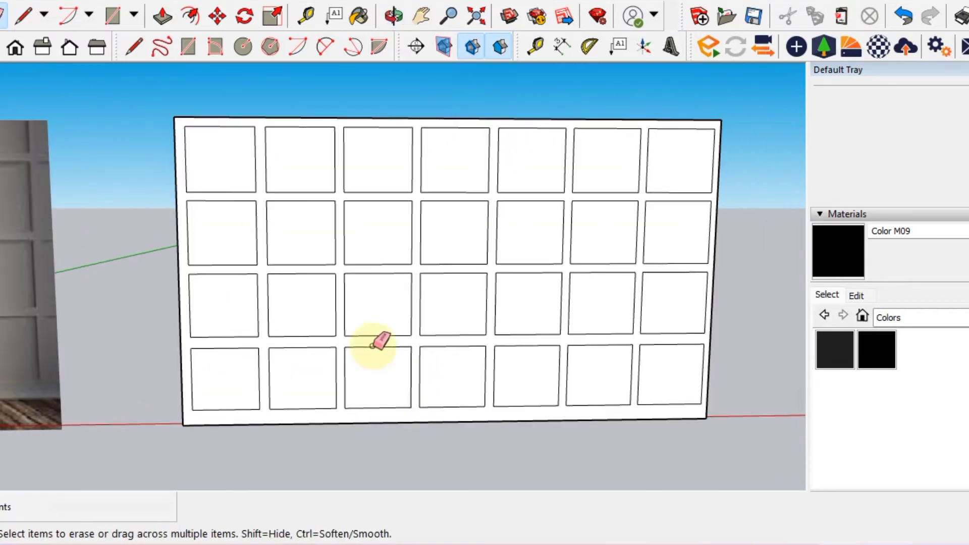
Push/Pull the frame face around the squares out 1 3/8" so the panels sit recessed
left_click(162, 16)
middle_click_drag(256, 275, 318, 275)
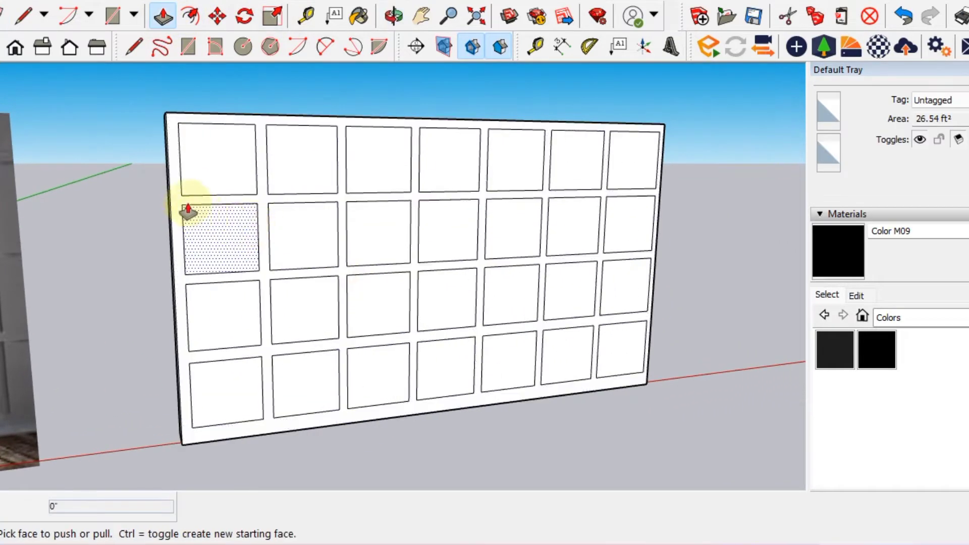
middle_click_drag(180, 204, 305, 277)
scroll(314, 284, "up", 3)
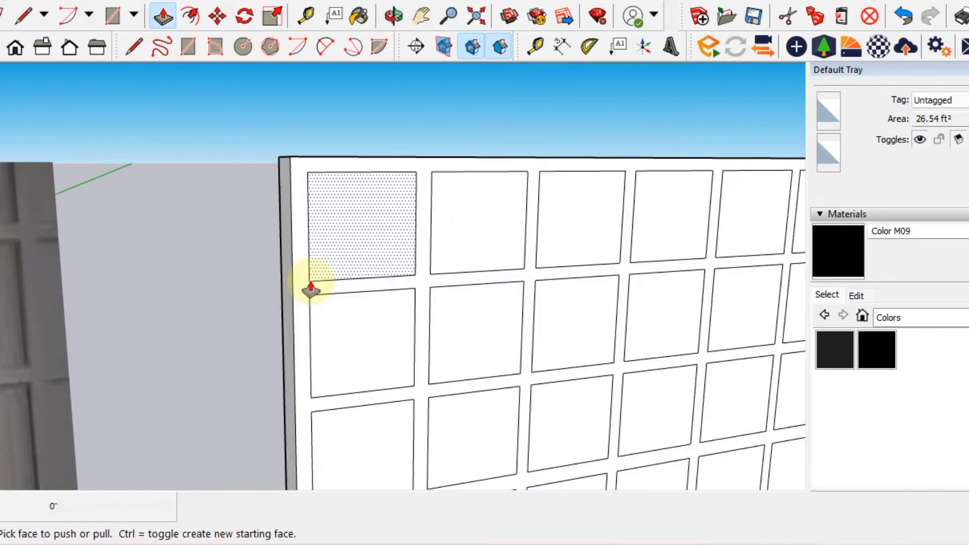
left_click(299, 292)
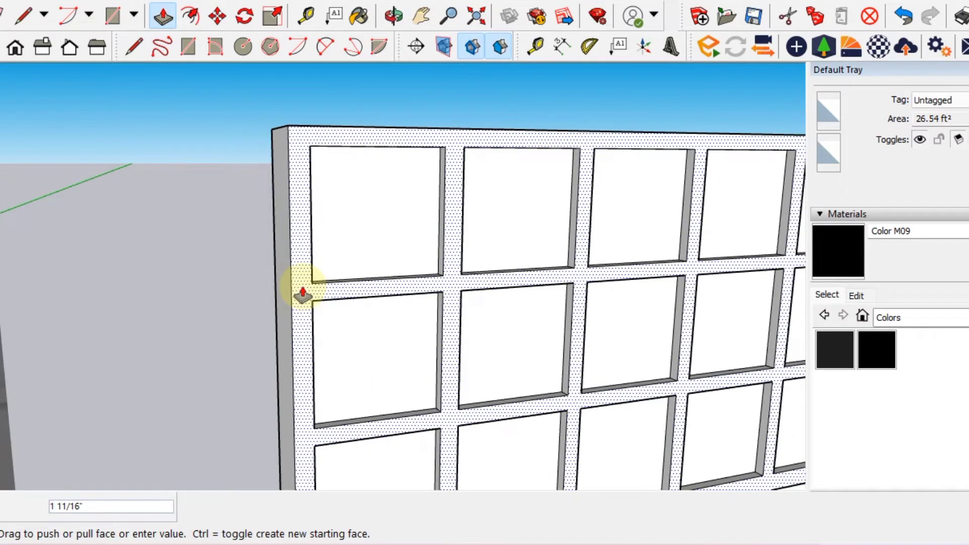
left_click(300, 290)
mouse_move(405, 288)
middle_mouse_down()
mouse_move(526, 320)
mouse_move(437, 317)
middle_mouse_up()
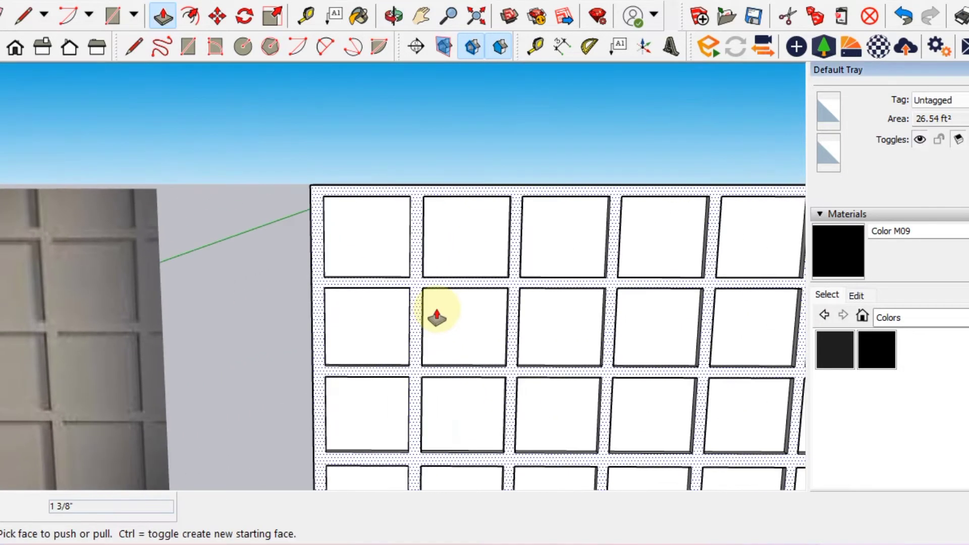
scroll(436, 317, "down", 3)
scroll(481, 340, "down", 2)
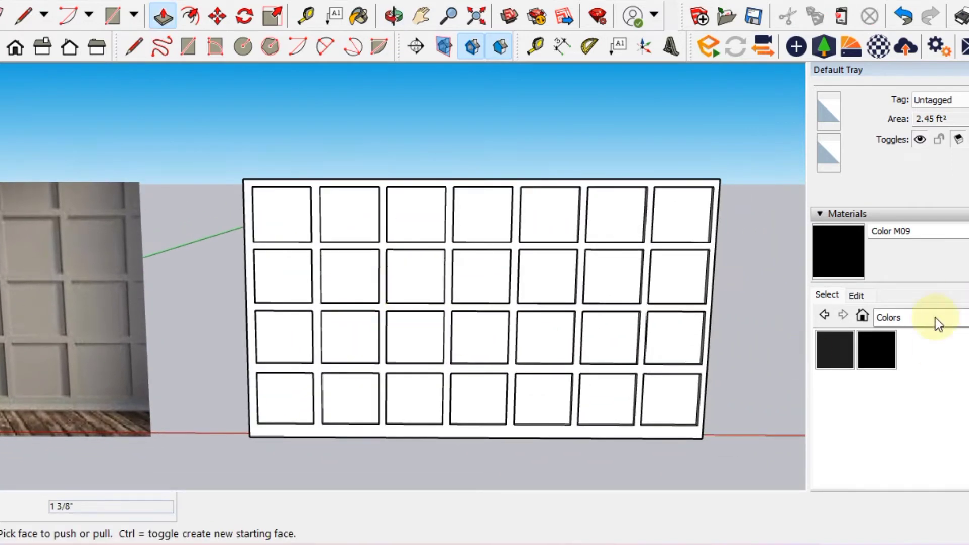
Choose the grey Color M03 from the Colors material collection
left_click(935, 318)
left_click(923, 362)
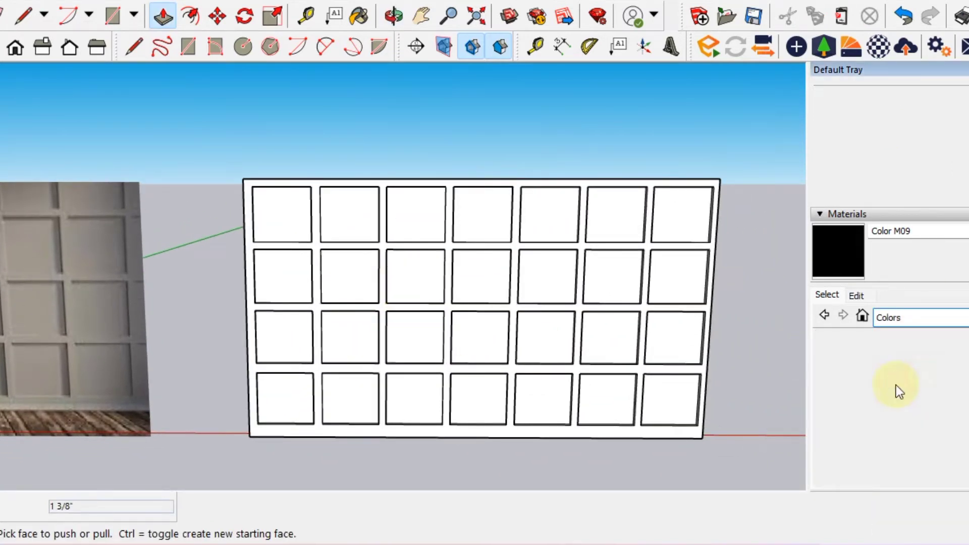
scroll(905, 411, "down", 5)
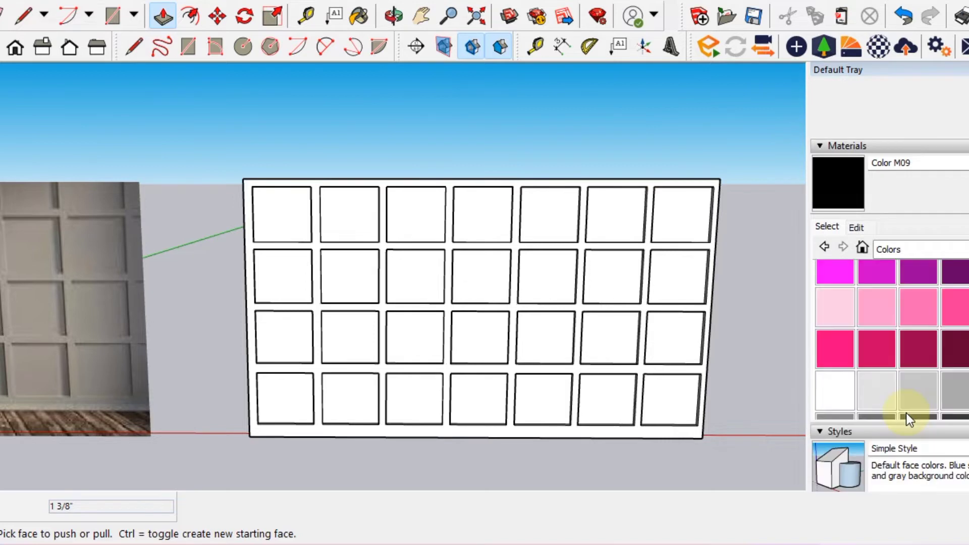
left_click(954, 390)
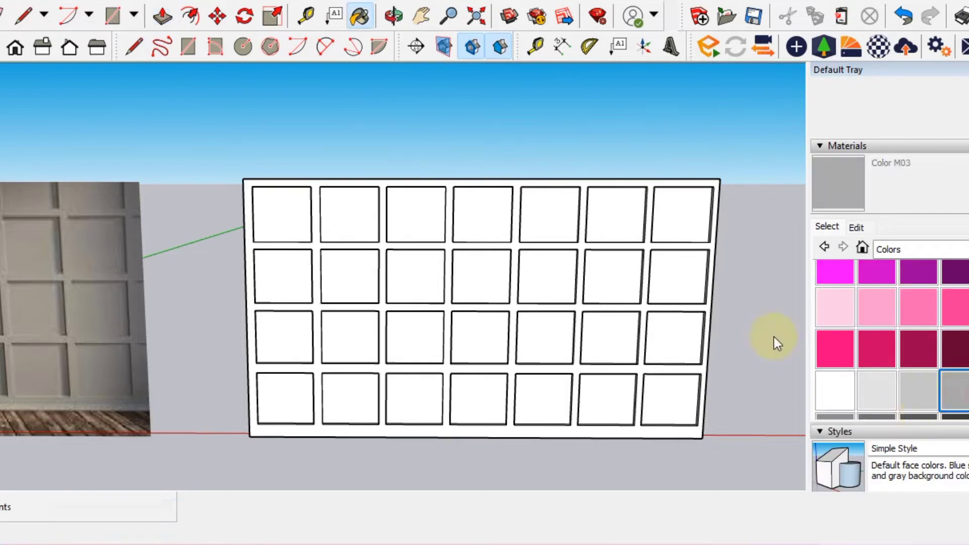
Select the entire grid wall and paint it with Color M03
left_click(3, 15)
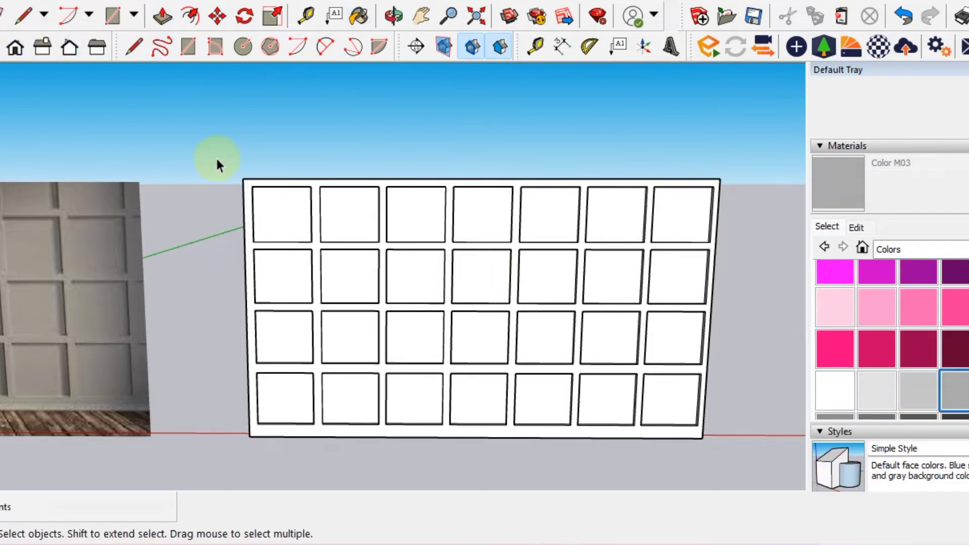
mouse_move(220, 153)
left_mouse_down()
mouse_move(494, 475)
mouse_move(736, 451)
left_mouse_up()
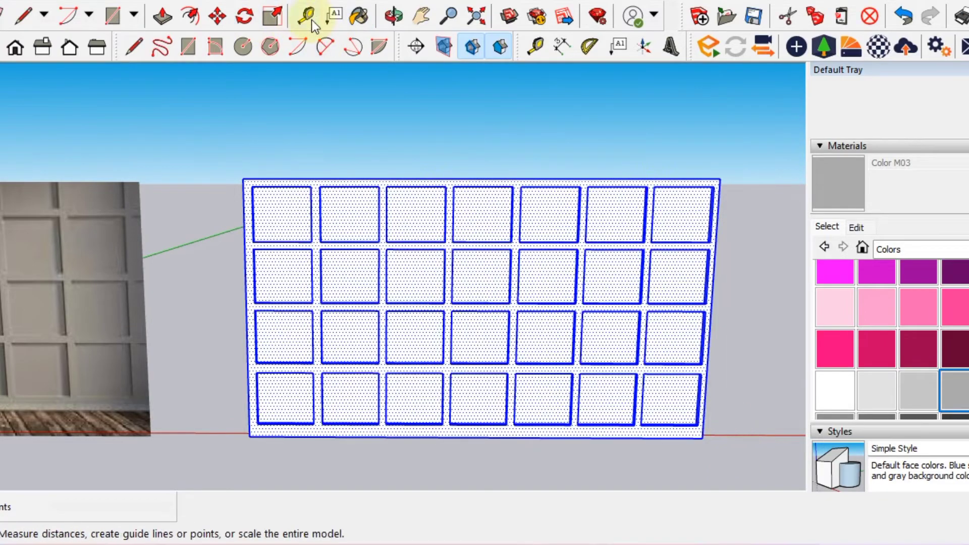
left_click(360, 16)
scroll(435, 273, "up", 3)
left_click(435, 276, "shift")
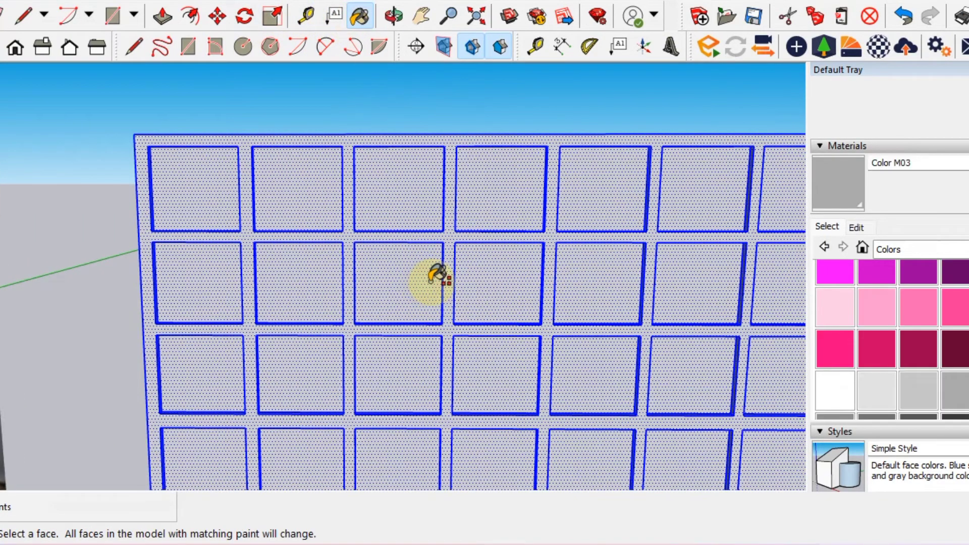
mouse_move(437, 277)
middle_mouse_down()
mouse_move(281, 288)
mouse_move(449, 280)
middle_mouse_up()
scroll(443, 277, "down", 3)
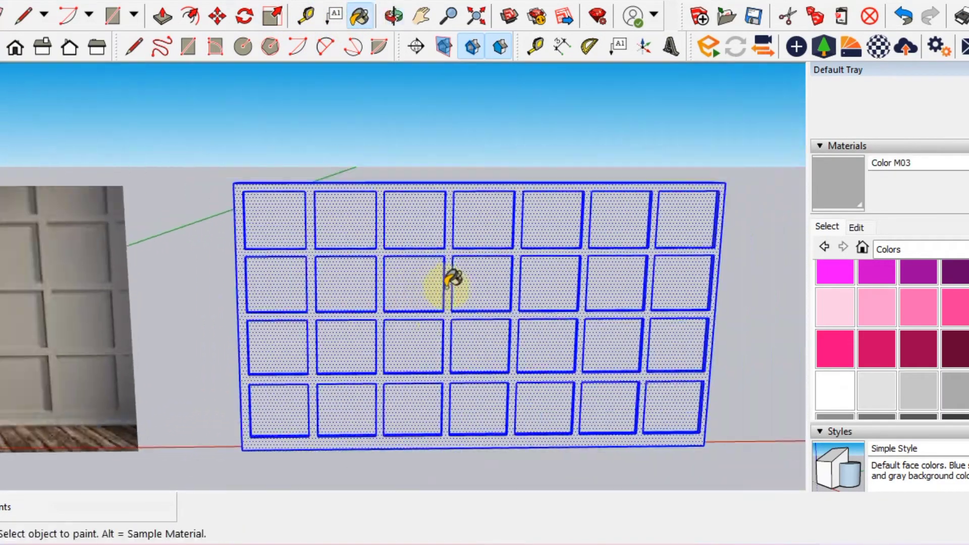
key("space")
left_click(213, 202)
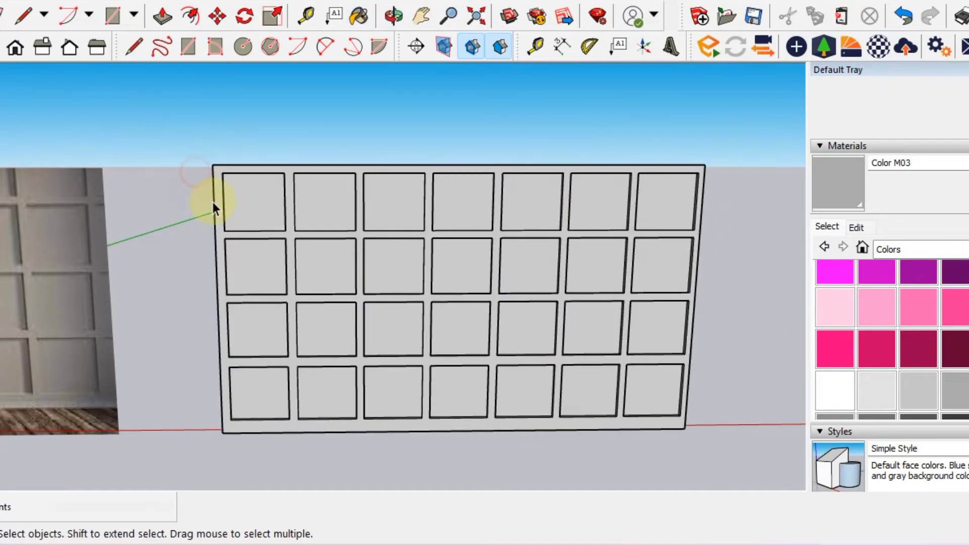
mouse_move(213, 202)
middle_mouse_down()
mouse_move(374, 282)
mouse_move(477, 288)
mouse_move(389, 305)
middle_mouse_up()
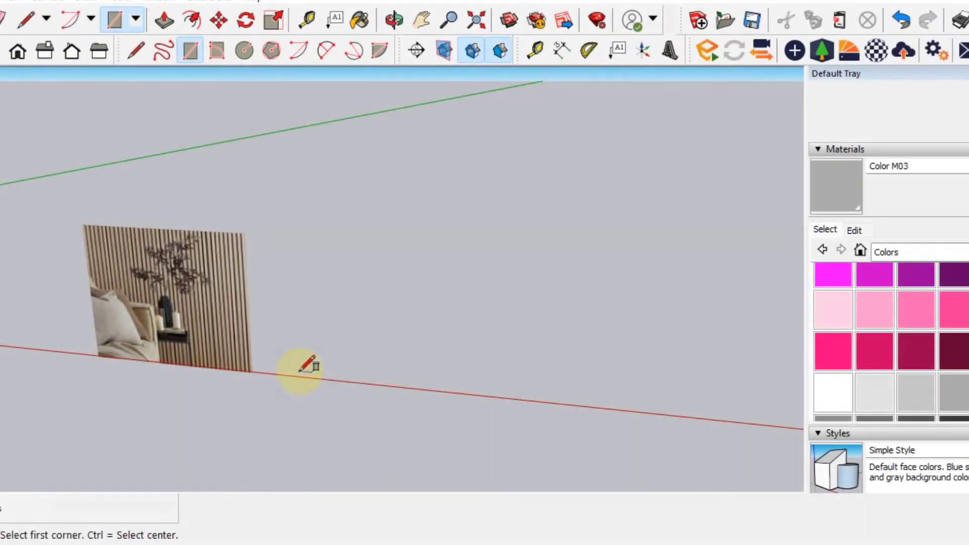
Draw a thin footprint beside the slatted reference and raise it about 8 feet into a wall
left_click(294, 375)
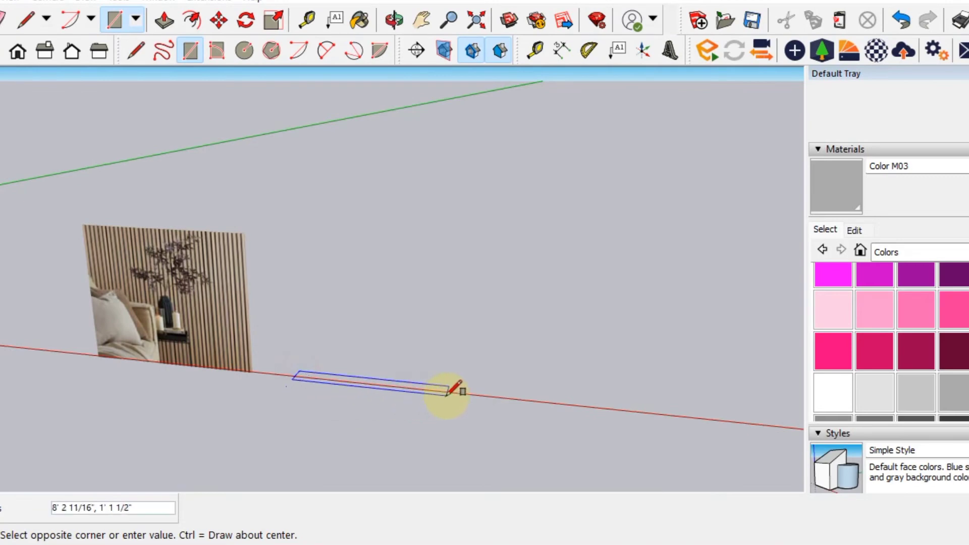
left_click(586, 408)
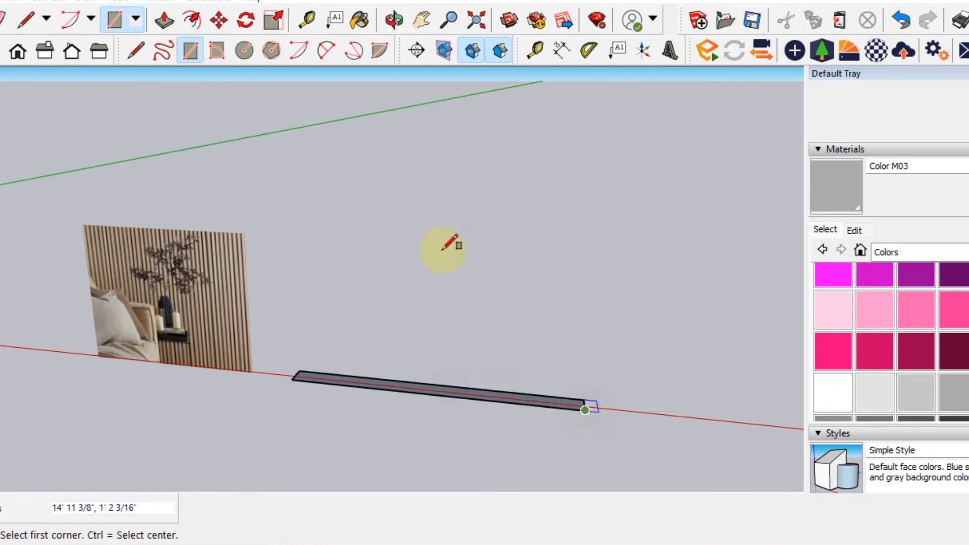
left_click(164, 20)
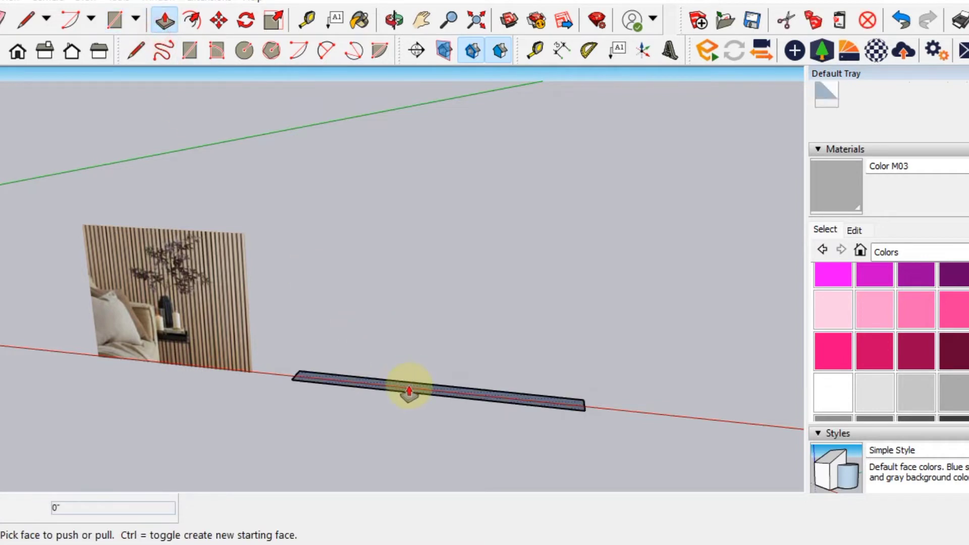
left_click_drag(409, 391, 407, 248)
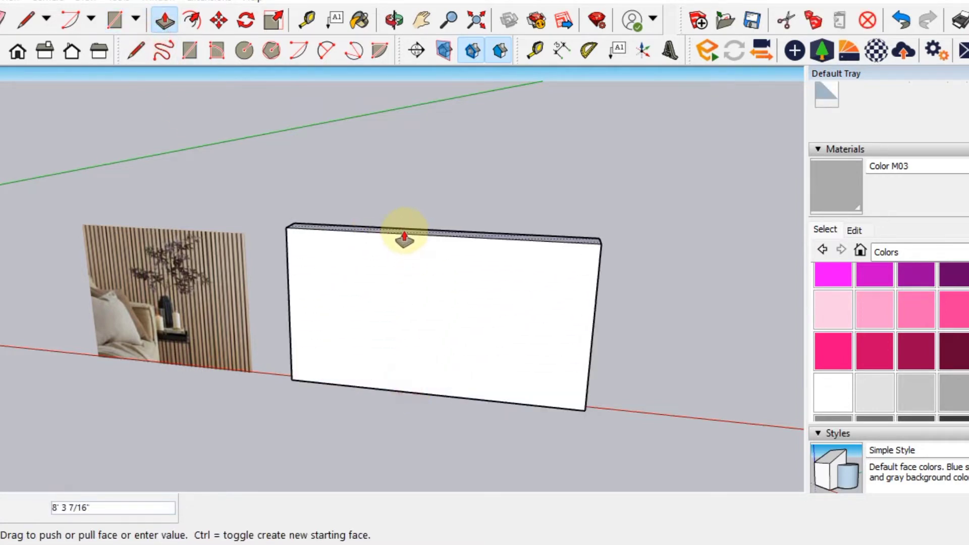
mouse_move(399, 245)
middle_mouse_down()
mouse_move(426, 329)
mouse_move(362, 277)
middle_mouse_up()
scroll(361, 277, "up", 2)
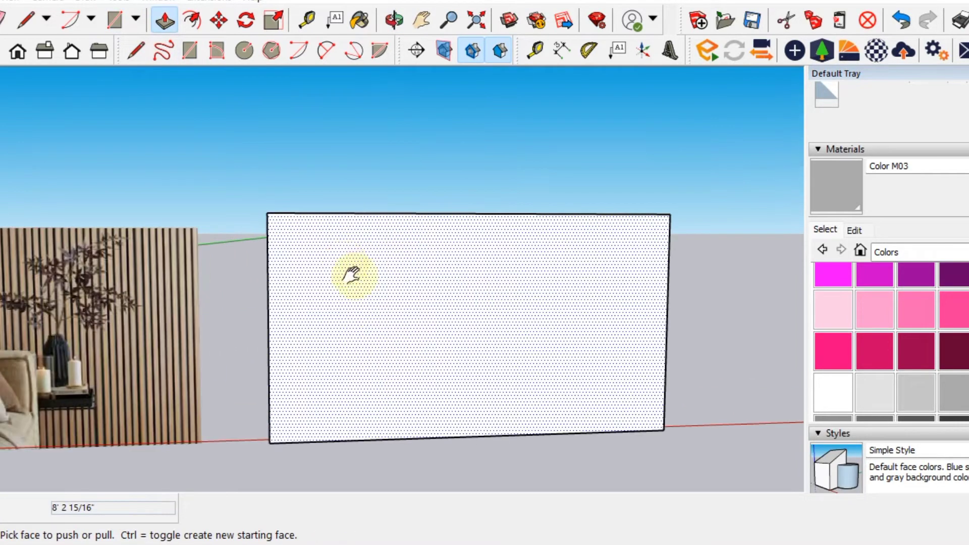
scroll(347, 275, "up", 2)
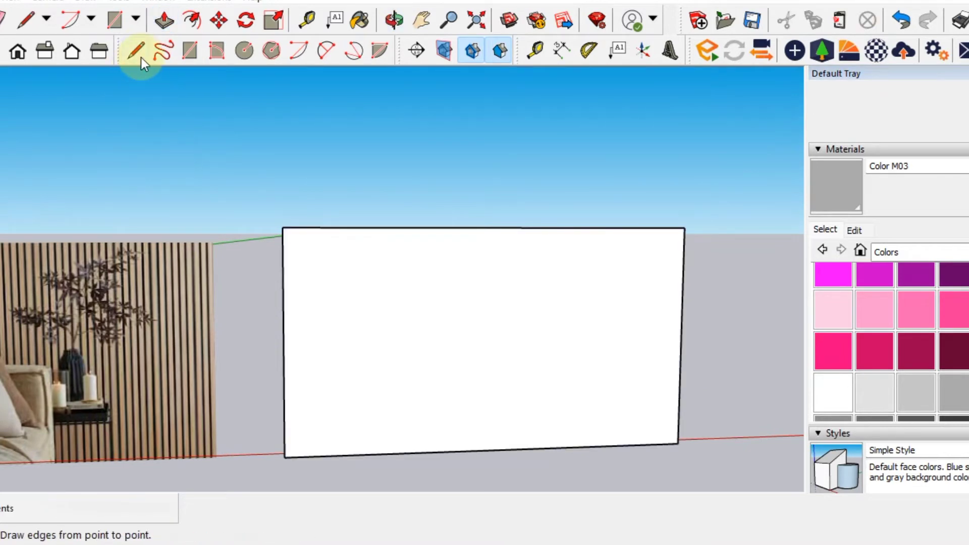
Draw a full-height rectangle about 2 1/2" wide along the white wall's left edge
left_click(190, 51)
scroll(291, 274, "up", 2)
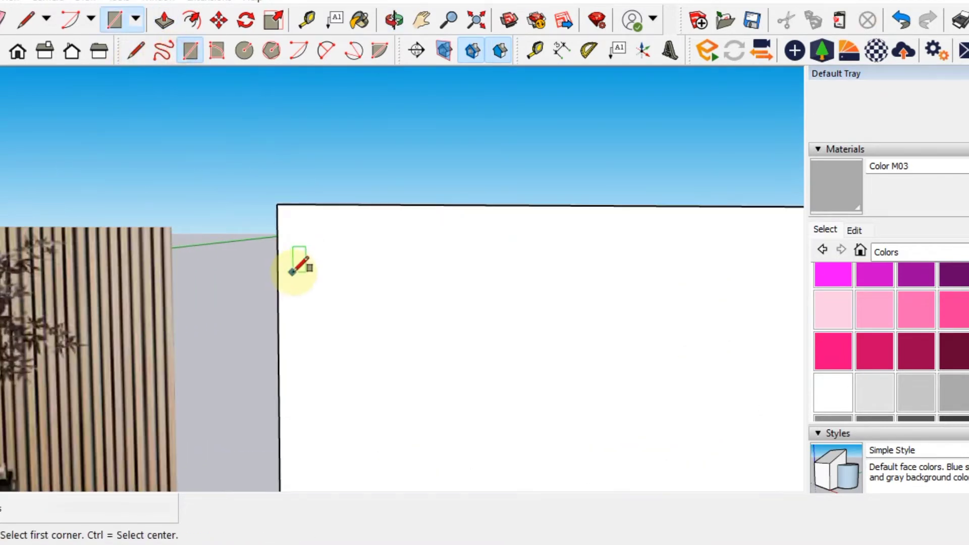
mouse_move(313, 255)
middle_mouse_down()
mouse_move(281, 253)
mouse_move(313, 221)
middle_mouse_up()
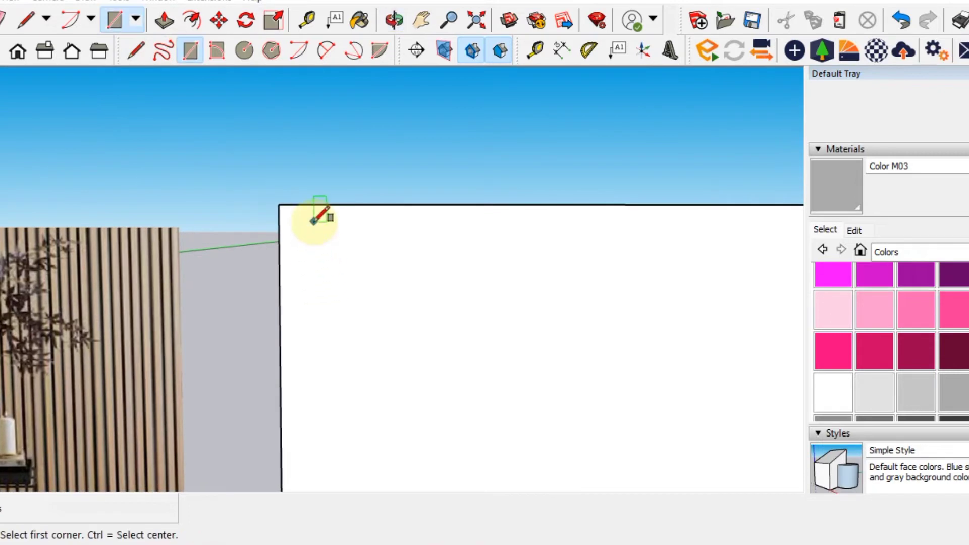
scroll(283, 206, "up", 2)
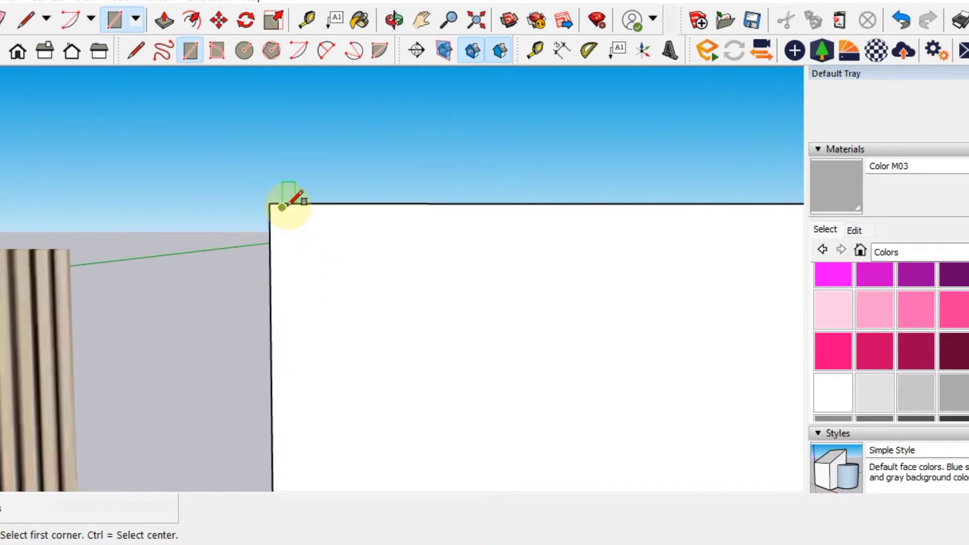
mouse_move(353, 332)
middle_mouse_down()
mouse_move(368, 383)
mouse_move(361, 281)
mouse_move(368, 386)
middle_mouse_up()
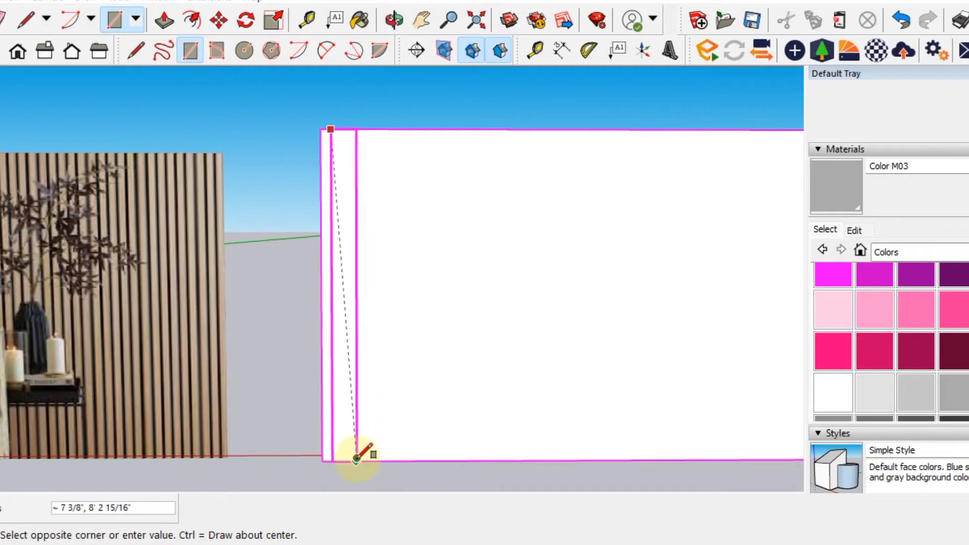
scroll(351, 457, "up", 2)
scroll(351, 457, "up", 1)
scroll(333, 461, "up", 1)
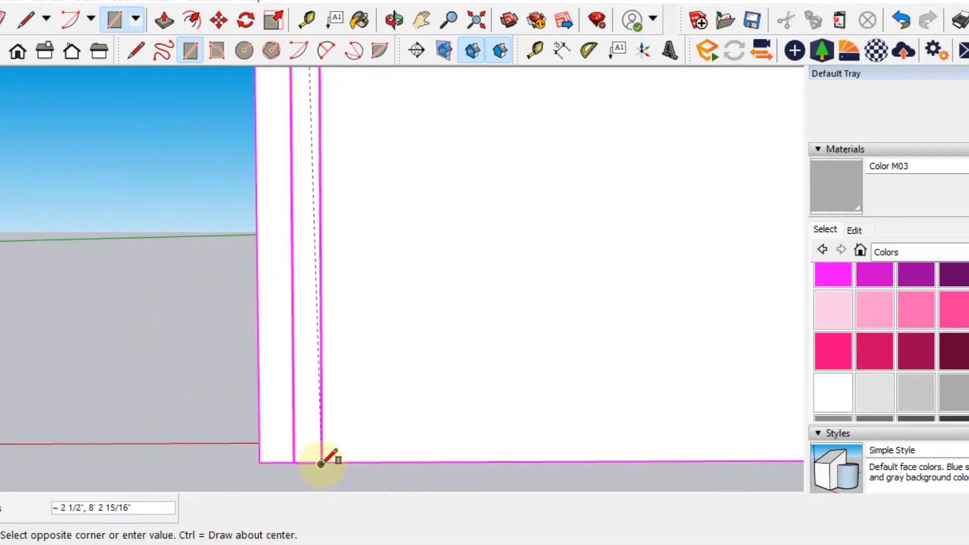
left_click(320, 462)
scroll(315, 311, "down", 2)
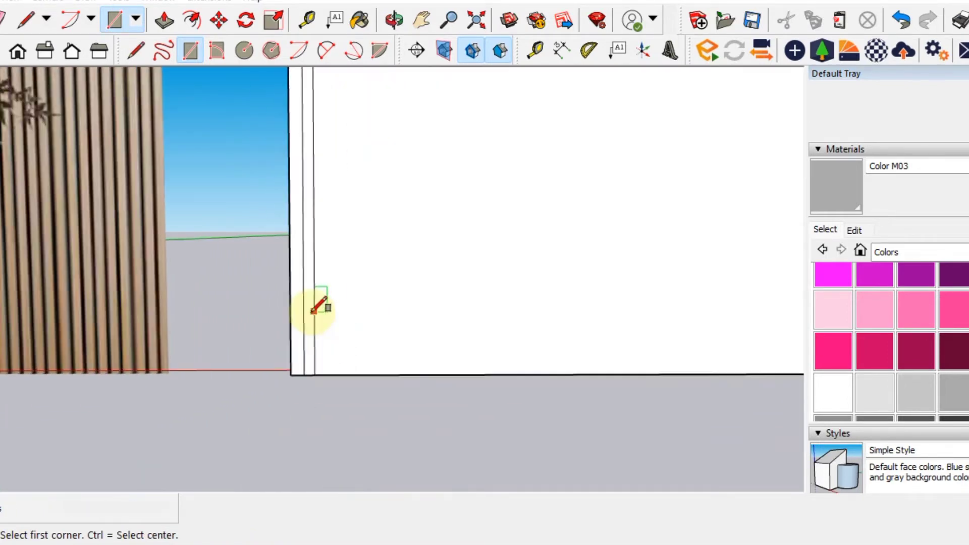
middle_click_drag(318, 309, 272, 146)
scroll(255, 166, "up", 2)
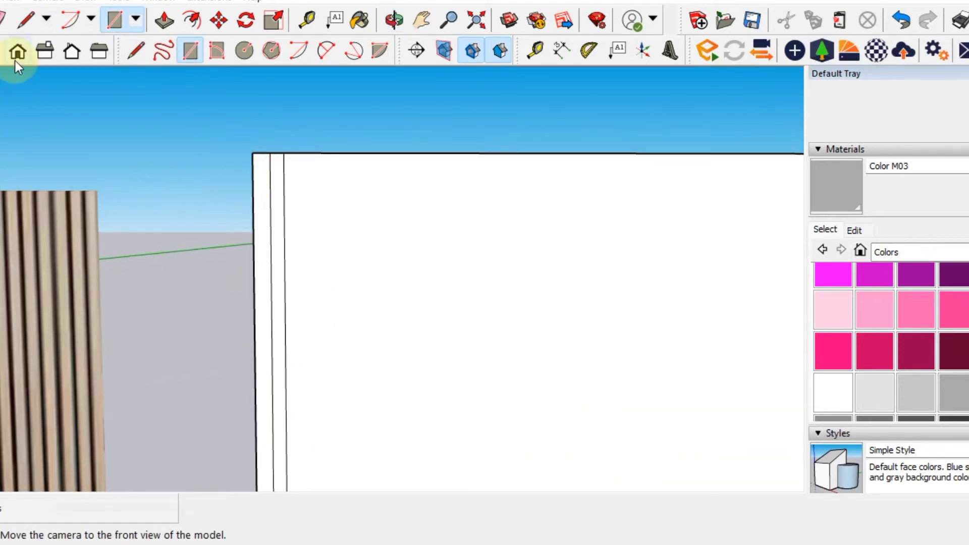
key("space")
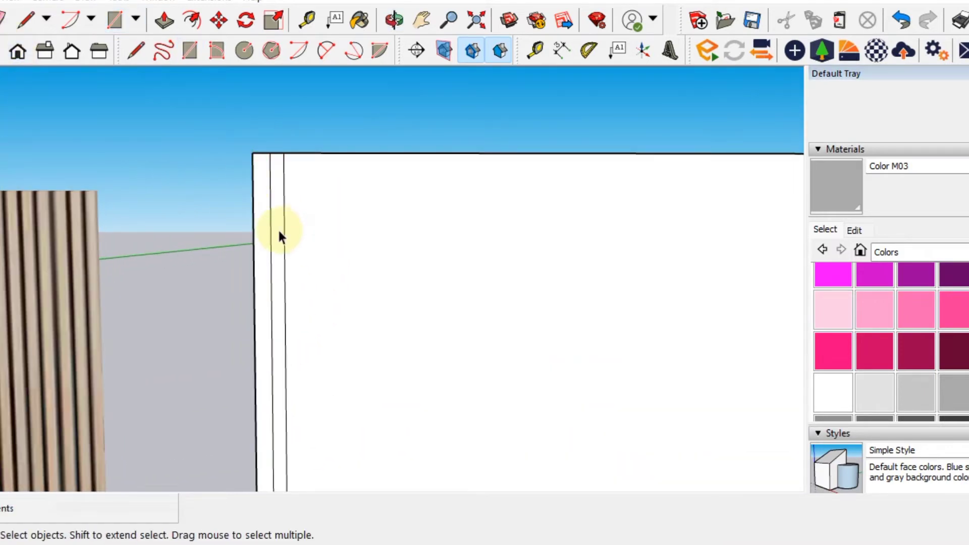
Paste a copy of the narrow strip beside the original along the wall's bottom edge
left_click(279, 233)
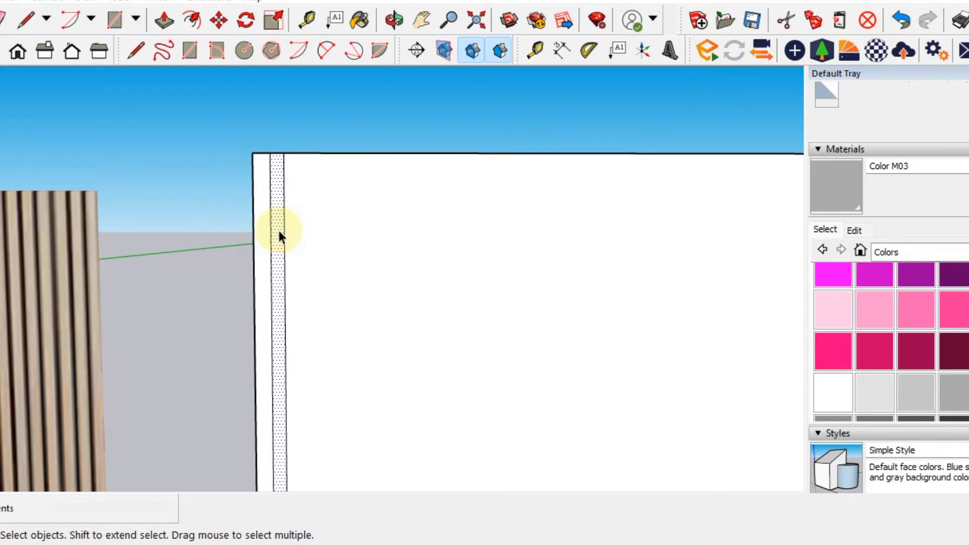
middle_click_drag(347, 313, 228, 245)
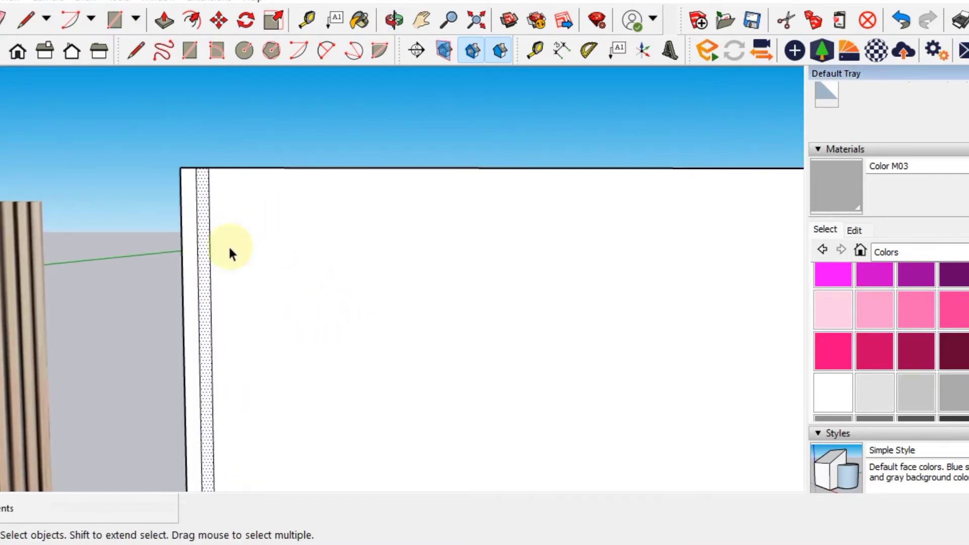
key("ctrl+v")
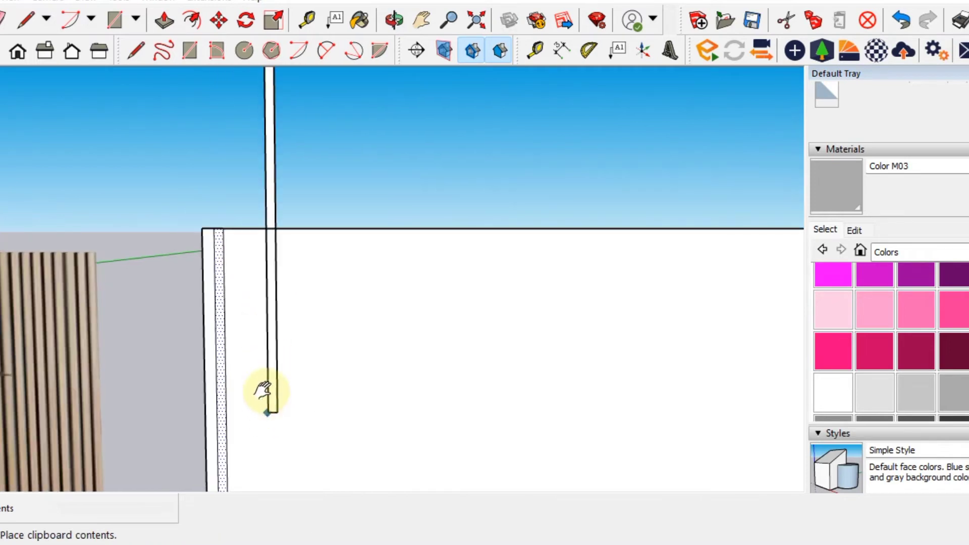
middle_click_drag(267, 404, 258, 379)
scroll(238, 416, "up", 2)
scroll(232, 411, "up", 1)
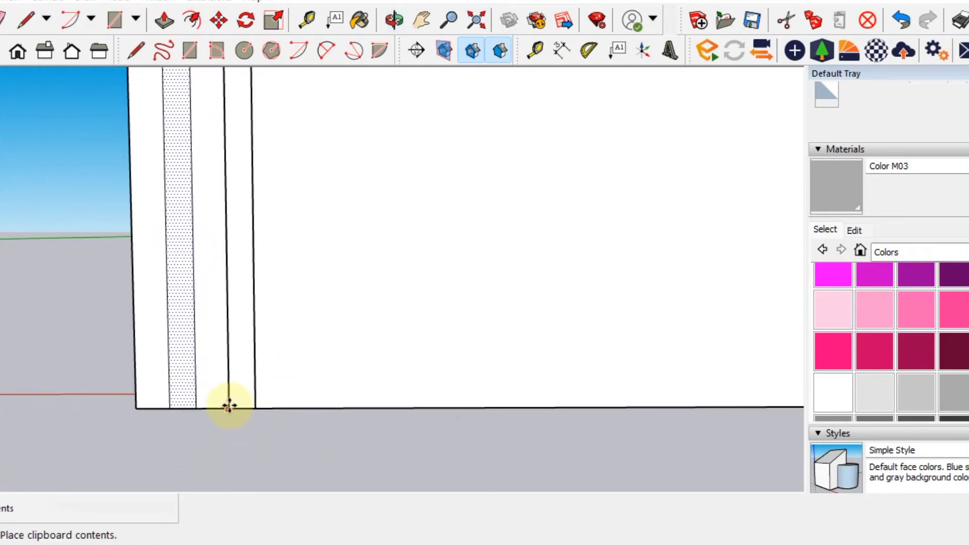
left_click(220, 406)
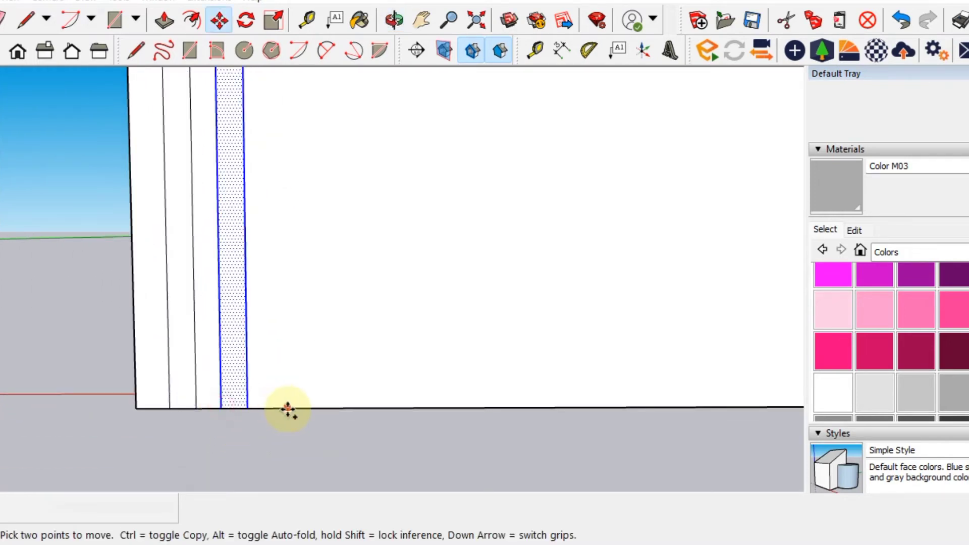
Paste four more single-strip copies side by side along the wall's bottom edge
key("ctrl+v")
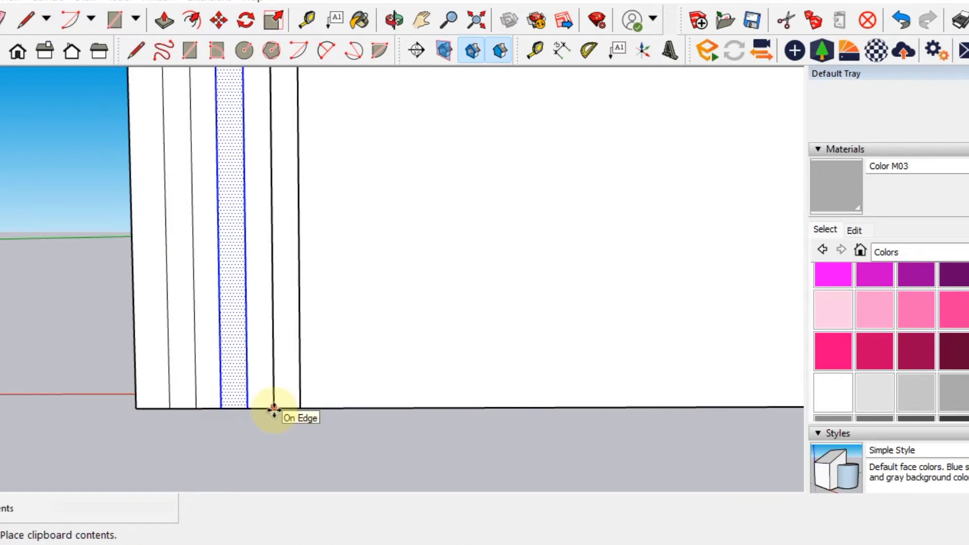
left_click(329, 409)
key("ctrl+v")
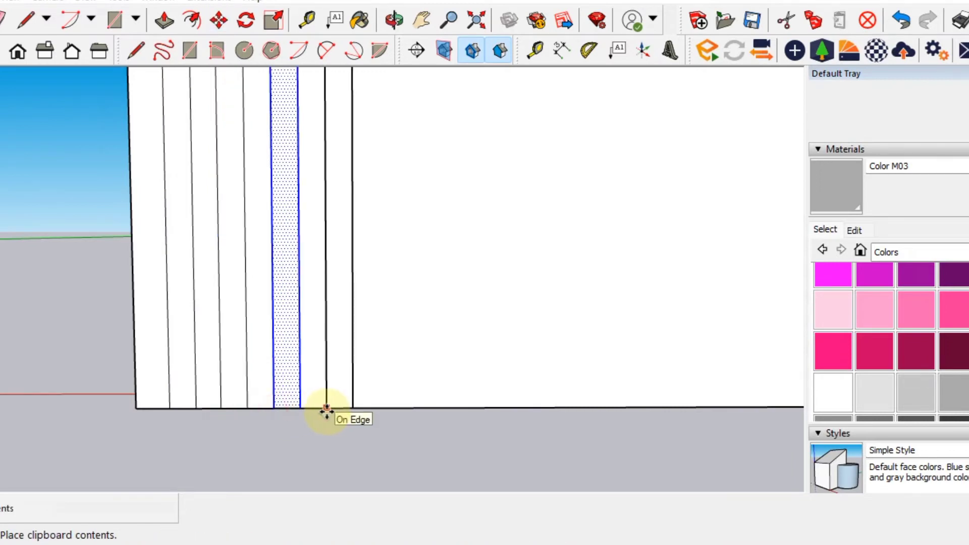
left_click(327, 412)
middle_click_drag(437, 411, 325, 413, "shift")
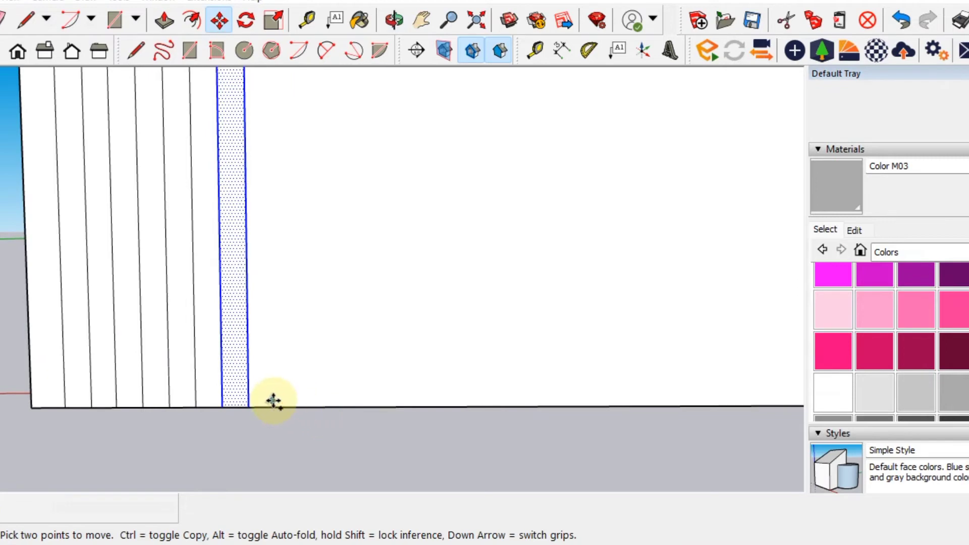
key("ctrl+v")
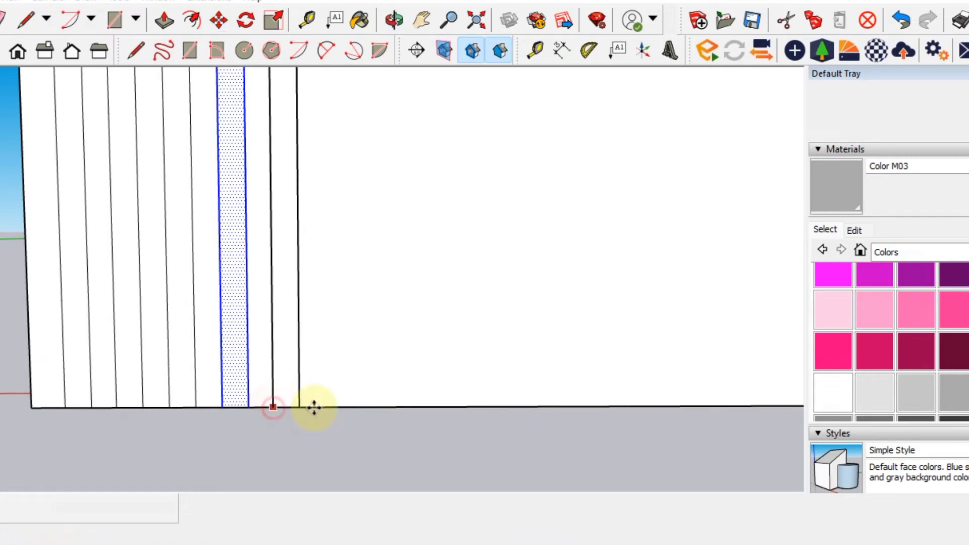
left_click(314, 408)
key("ctrl+v")
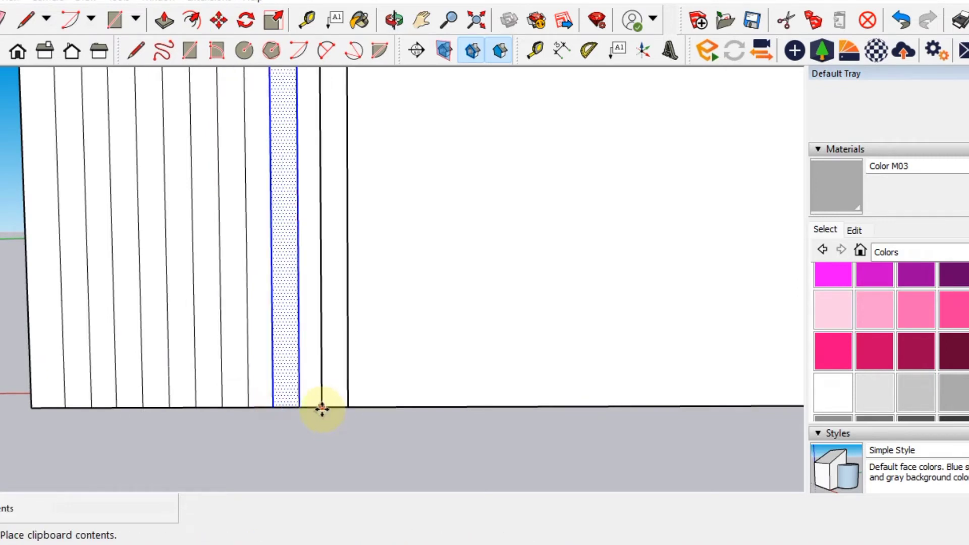
left_click(322, 409)
Paste a multi-strip group repeatedly to carry the slats further right across the wall
key("m")
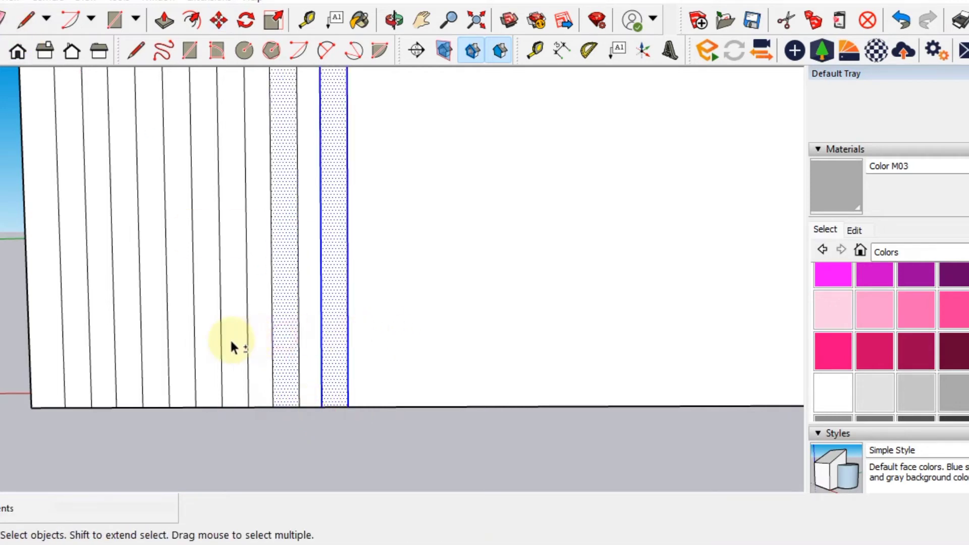
left_click(190, 345, "shift")
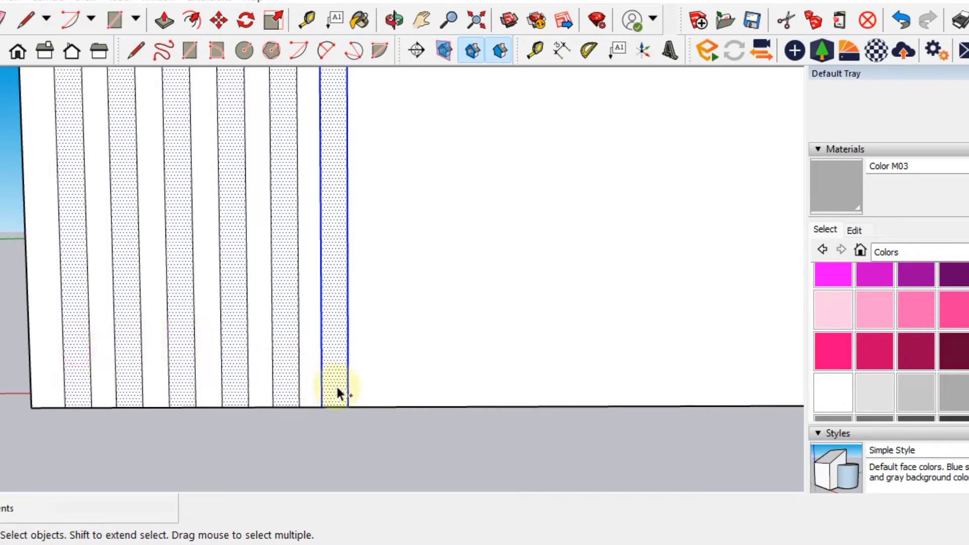
key("ctrl+v")
left_click(574, 398)
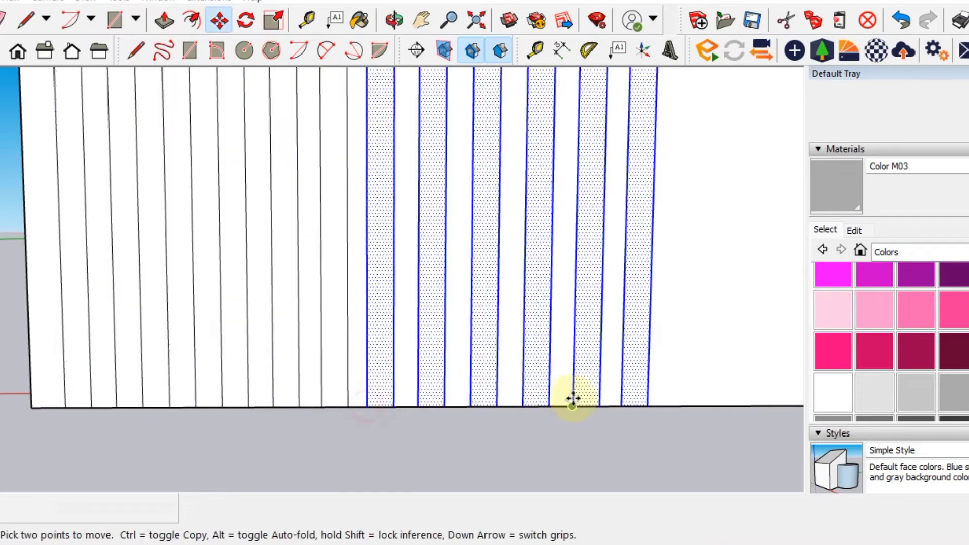
mouse_move(574, 398)
middle_mouse_down()
mouse_move(292, 387)
mouse_move(404, 396)
mouse_move(433, 423)
mouse_move(303, 419)
mouse_move(548, 430)
middle_mouse_up()
key("ctrl+v")
left_click(372, 397)
key("ctrl+v")
left_click(404, 422)
key("ctrl+v")
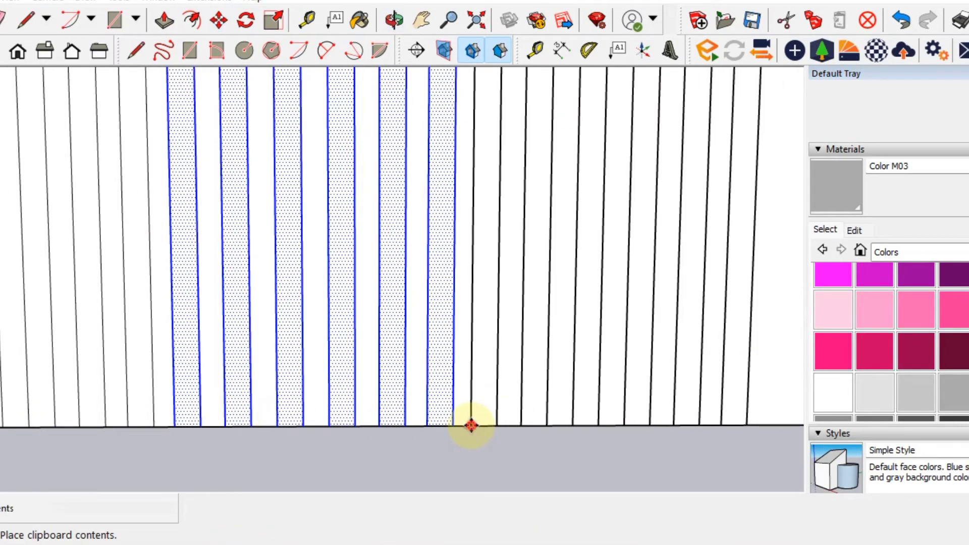
key("Escape")
mouse_move(471, 425)
middle_mouse_down()
mouse_move(520, 422)
mouse_move(495, 425)
middle_mouse_up()
key("ctrl+v")
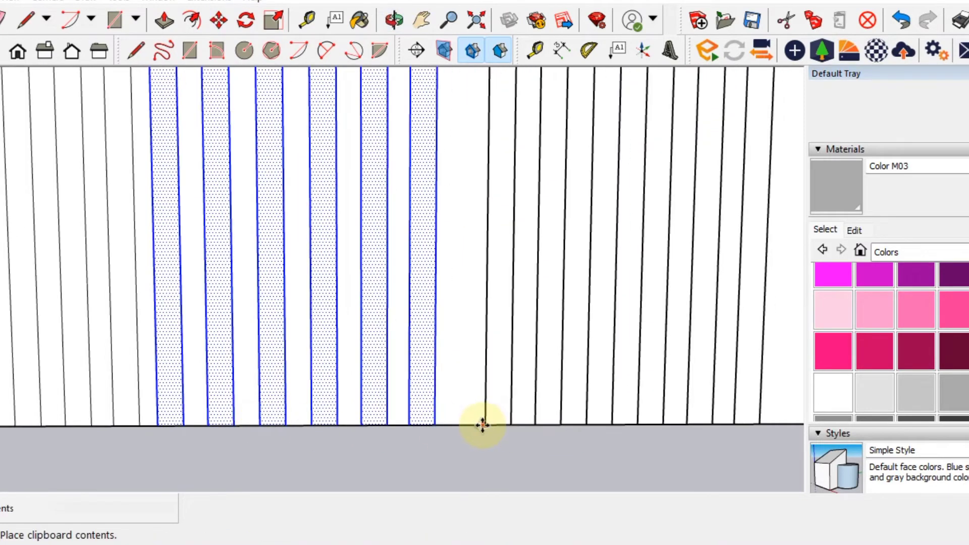
left_click(453, 423)
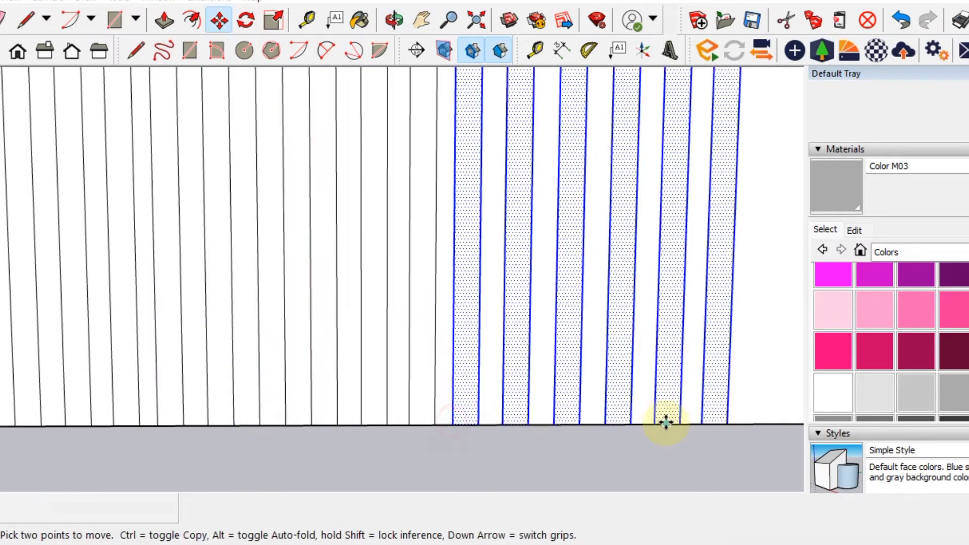
Copy a single strip and paste copies toward the wall's right end
middle_click_drag(667, 422, 406, 421)
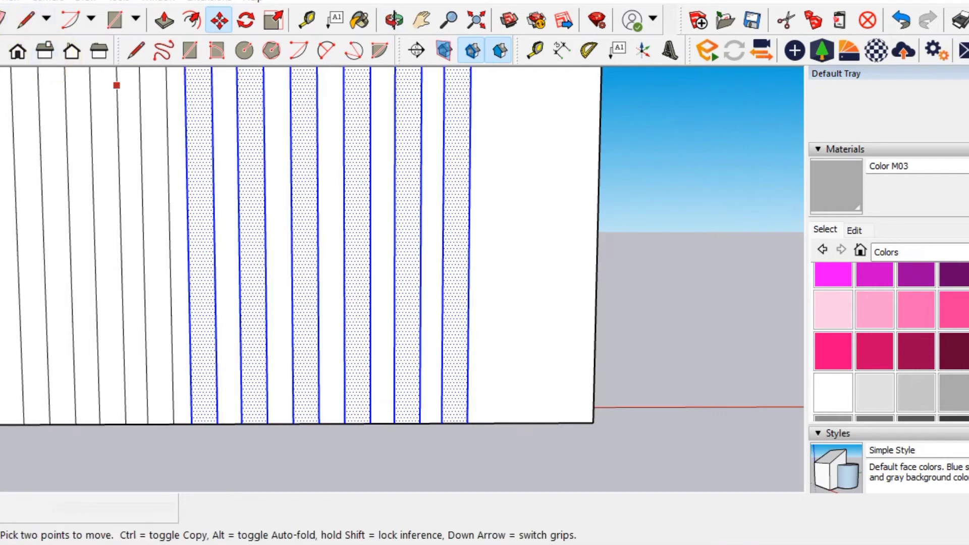
left_click(455, 411)
key("ctrl+c")
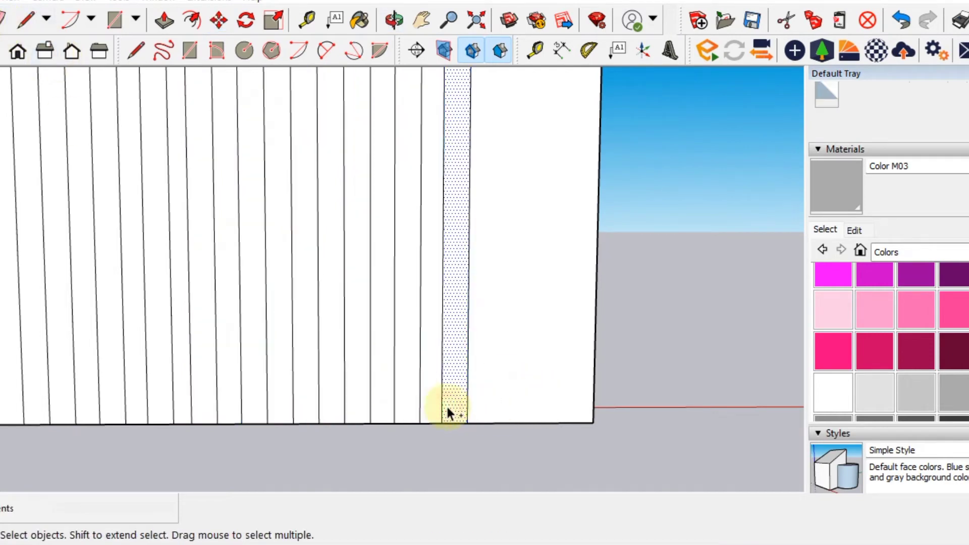
key("ctrl+v")
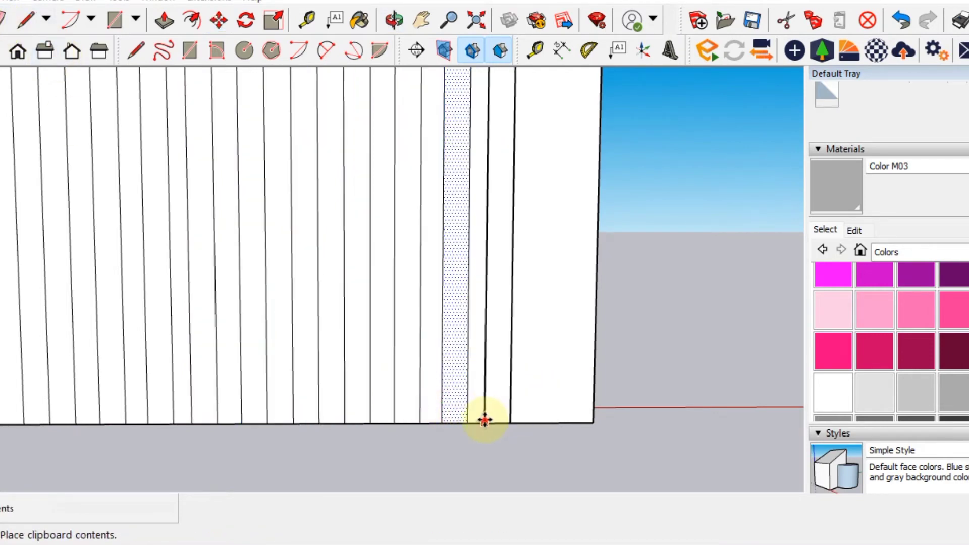
left_click(486, 421)
key("ctrl+v")
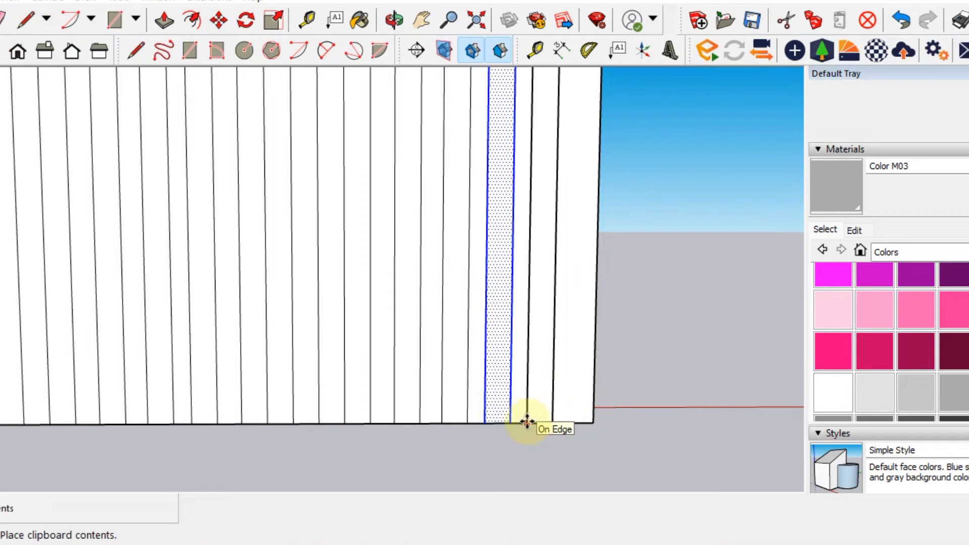
left_click(570, 419)
key("ctrl+v")
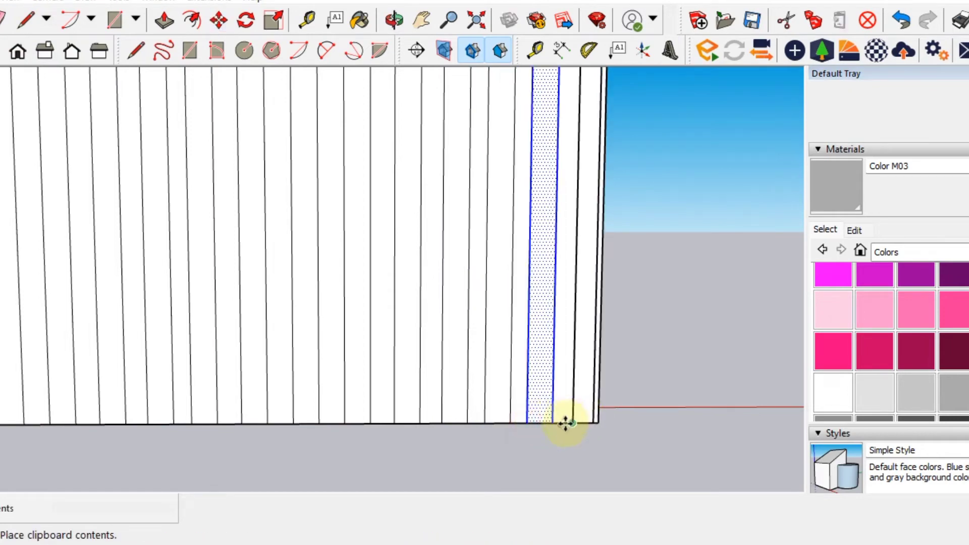
Place the last strip at the wall's right end and orbit to check the striped wall
scroll(563, 425, "up", 2)
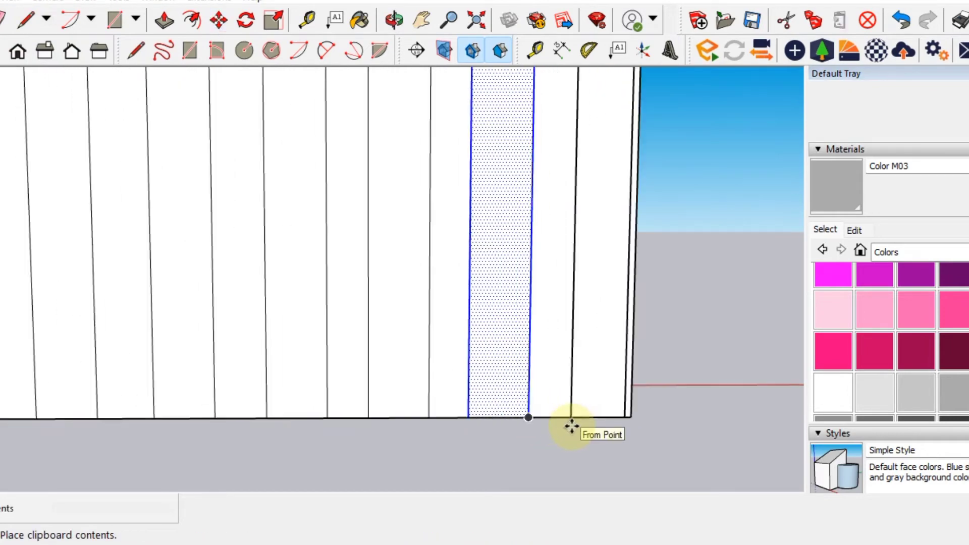
scroll(563, 425, "up", 1)
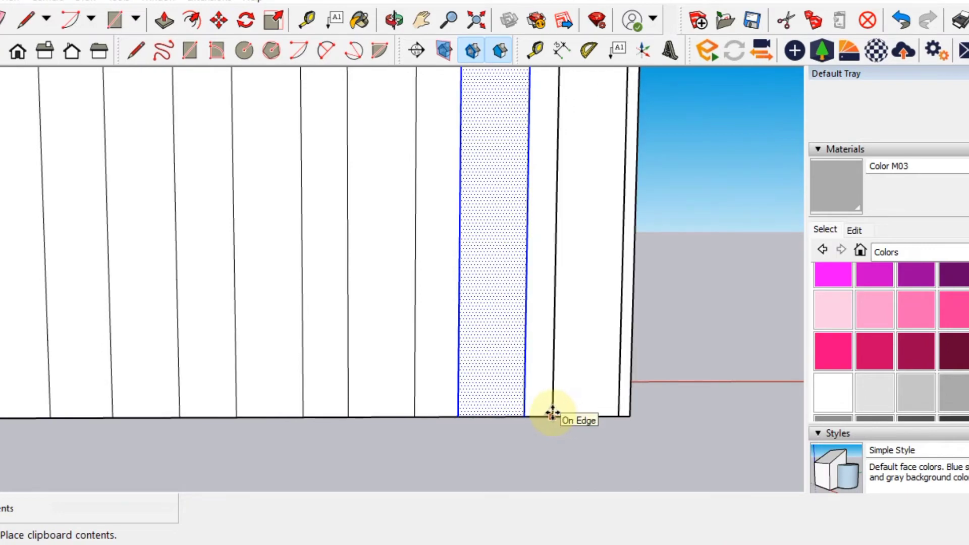
left_click(553, 414)
scroll(528, 331, "down", 2)
scroll(455, 308, "down", 3)
scroll(143, 277, "up", 1)
scroll(158, 271, "down", 2)
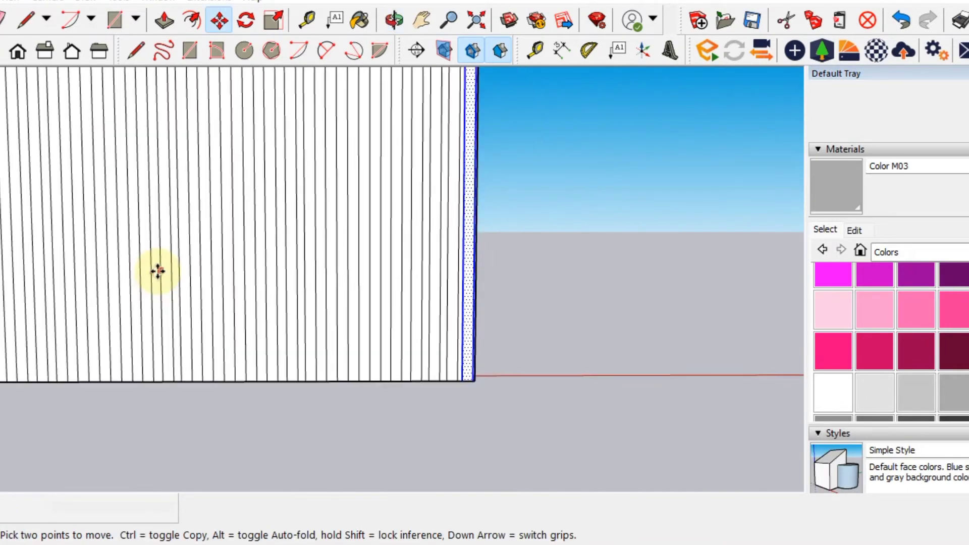
mouse_move(158, 271)
middle_mouse_down()
mouse_move(477, 328)
mouse_move(385, 335)
mouse_move(244, 270)
mouse_move(213, 279)
mouse_move(255, 255)
mouse_move(267, 212)
middle_mouse_up()
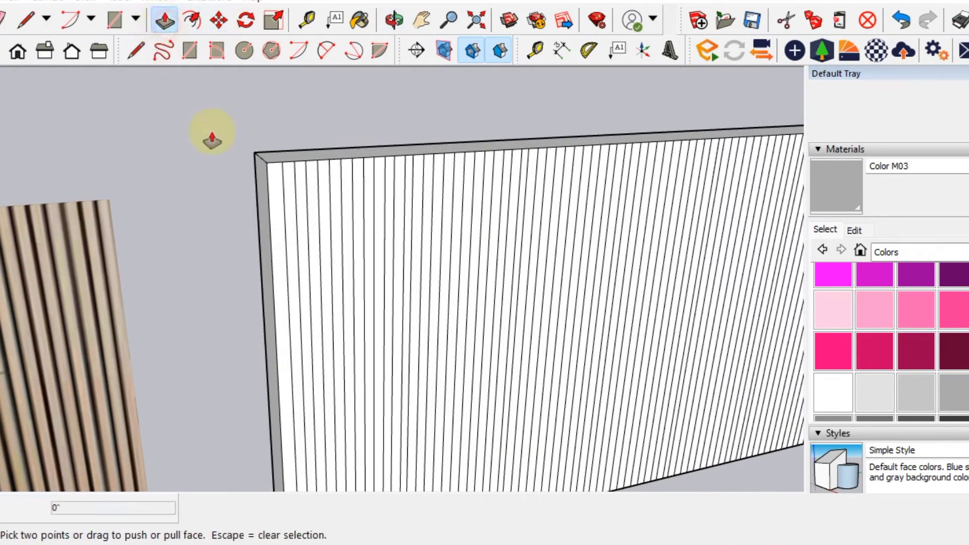
Push/Pull the first strip outward, then repeat that depth on the next four alternate strips
scroll(308, 185, "up", 2)
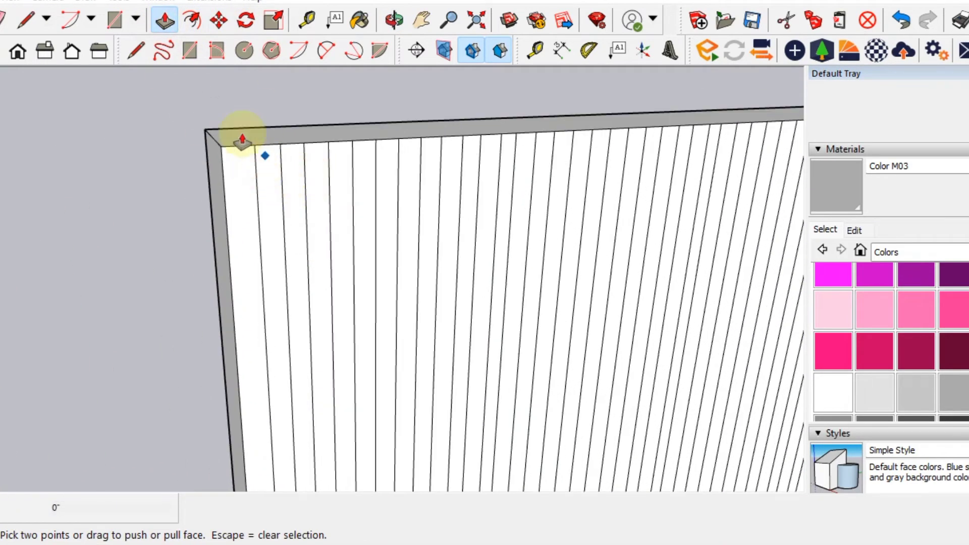
left_click(162, 21)
left_click_drag(262, 193, 267, 196)
mouse_move(296, 190)
middle_mouse_down()
mouse_move(253, 216)
mouse_move(292, 234)
middle_mouse_up()
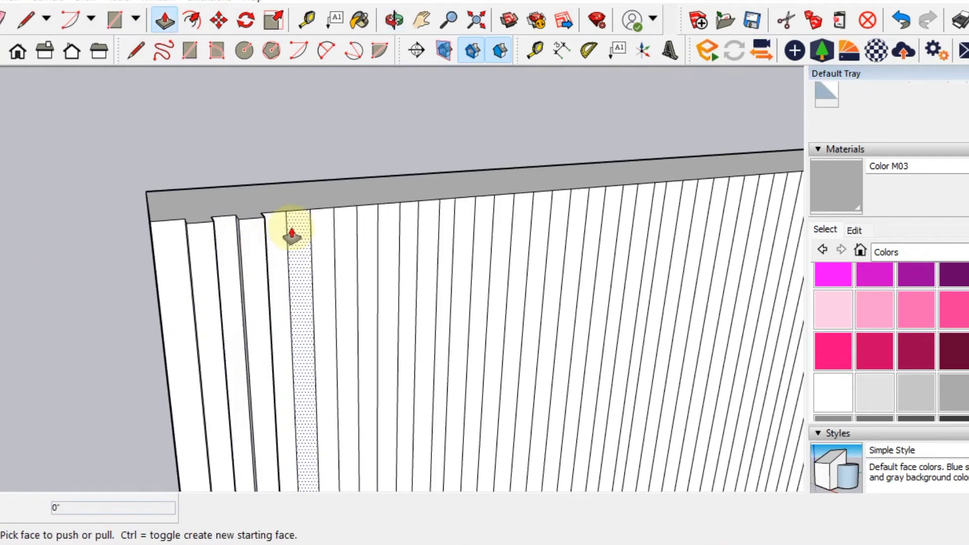
left_click_drag(292, 234, 290, 226)
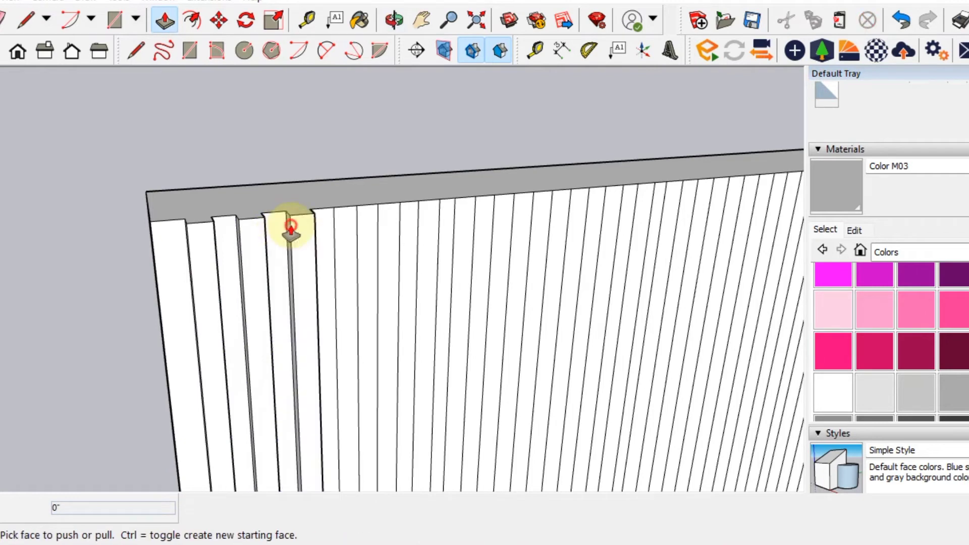
double_click(341, 227)
double_click(392, 220)
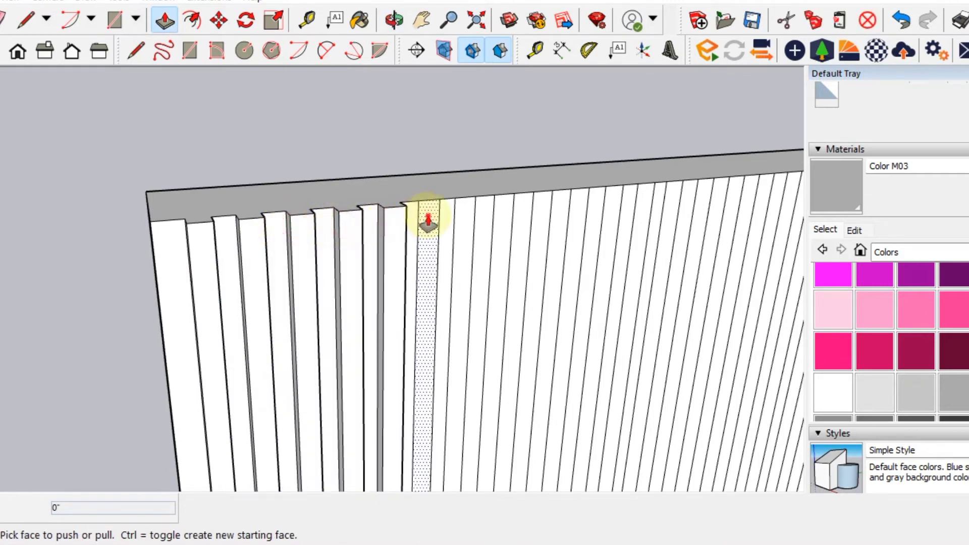
double_click(429, 222)
double_click(461, 216)
Raise eight more alternate strips to the same depth further along the wall
mouse_move(504, 288)
middle_mouse_down()
mouse_move(379, 281)
mouse_move(374, 222)
middle_mouse_up()
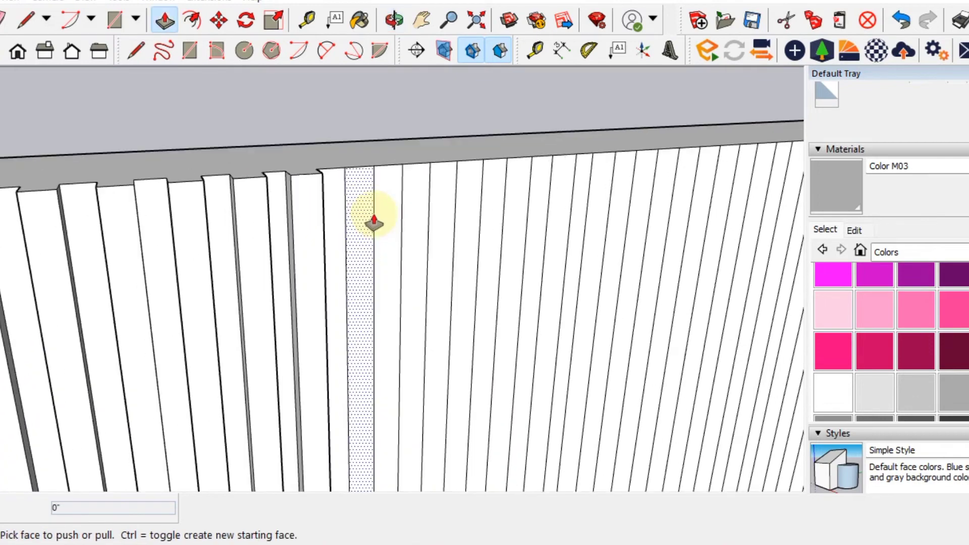
double_click(353, 197)
double_click(396, 197)
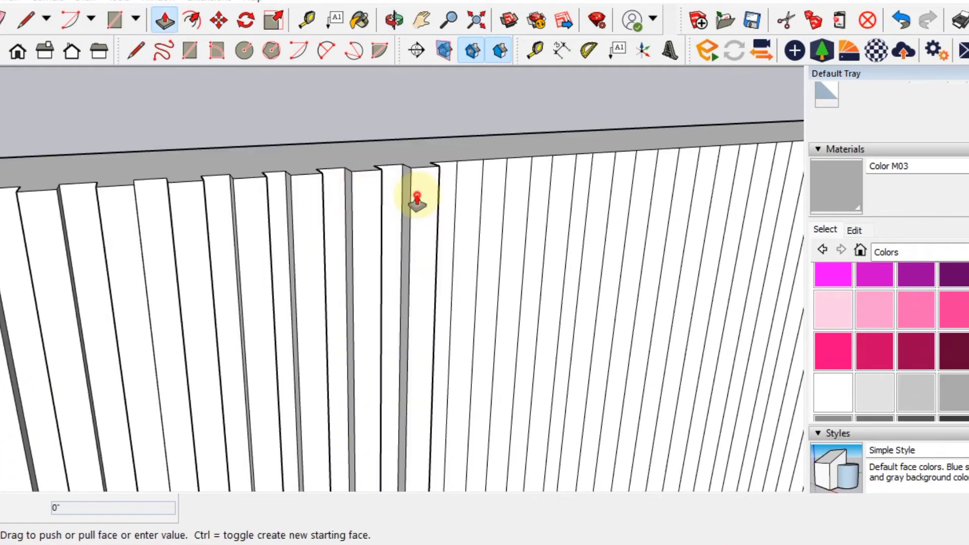
double_click(459, 201)
mouse_move(487, 210)
middle_mouse_down()
mouse_move(381, 226)
mouse_move(428, 218)
middle_mouse_up()
double_click(405, 217)
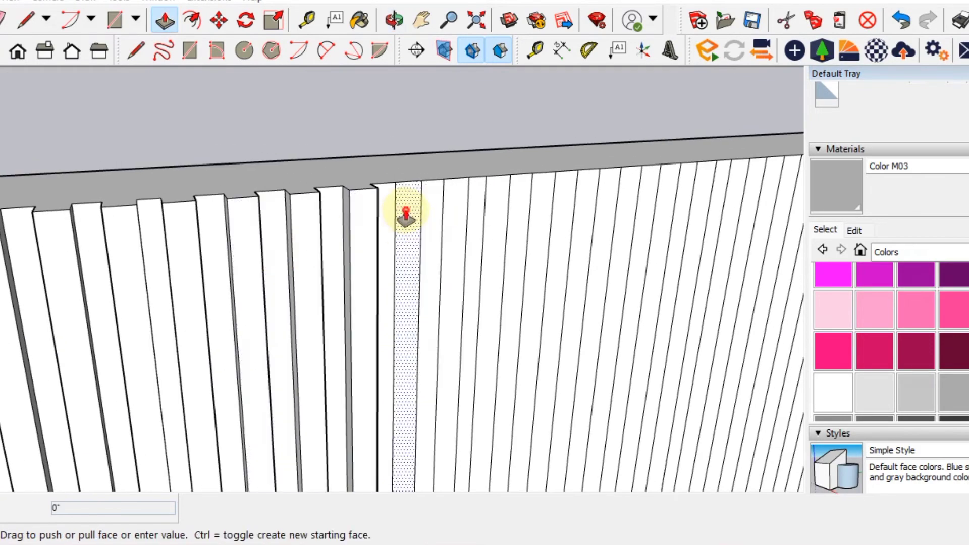
double_click(446, 215)
double_click(500, 206)
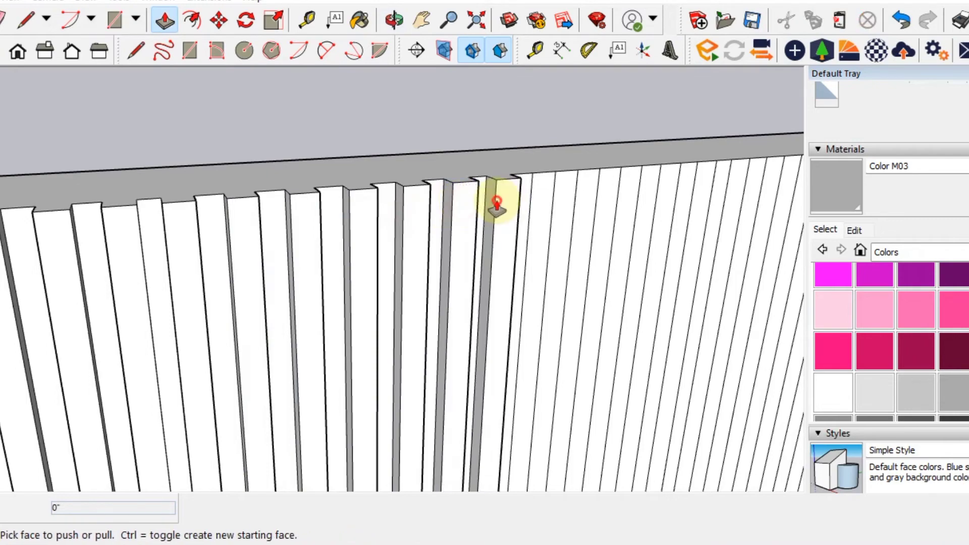
double_click(550, 203)
double_click(584, 200)
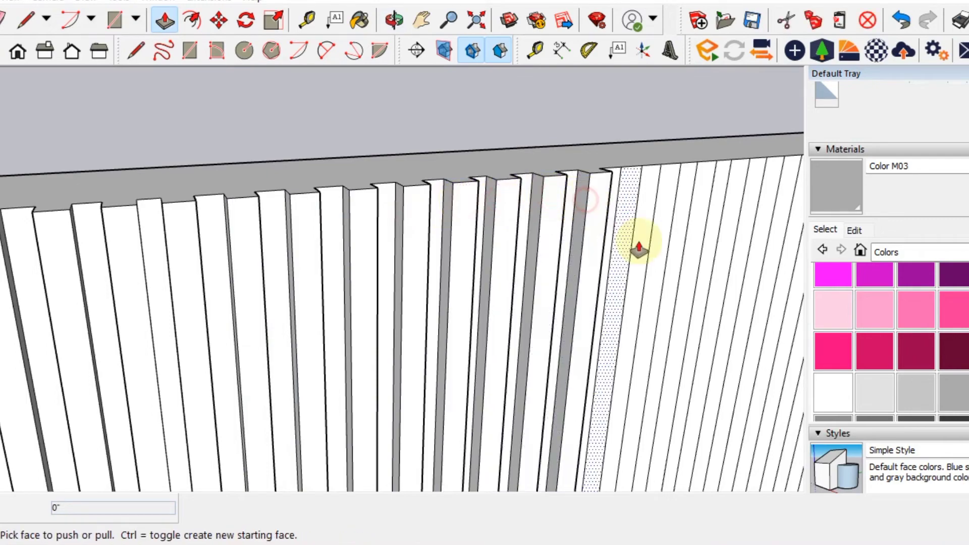
Continue raising the next alternating strips to the same depth toward the wall's middle
mouse_move(641, 249)
middle_mouse_down()
mouse_move(364, 272)
mouse_move(379, 232)
middle_mouse_up()
double_click(379, 231)
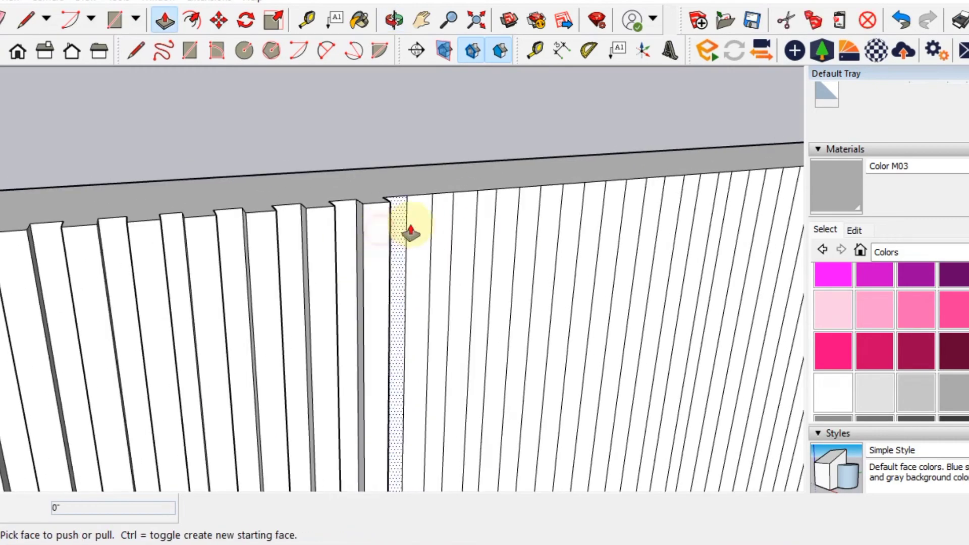
double_click(424, 225)
double_click(467, 227)
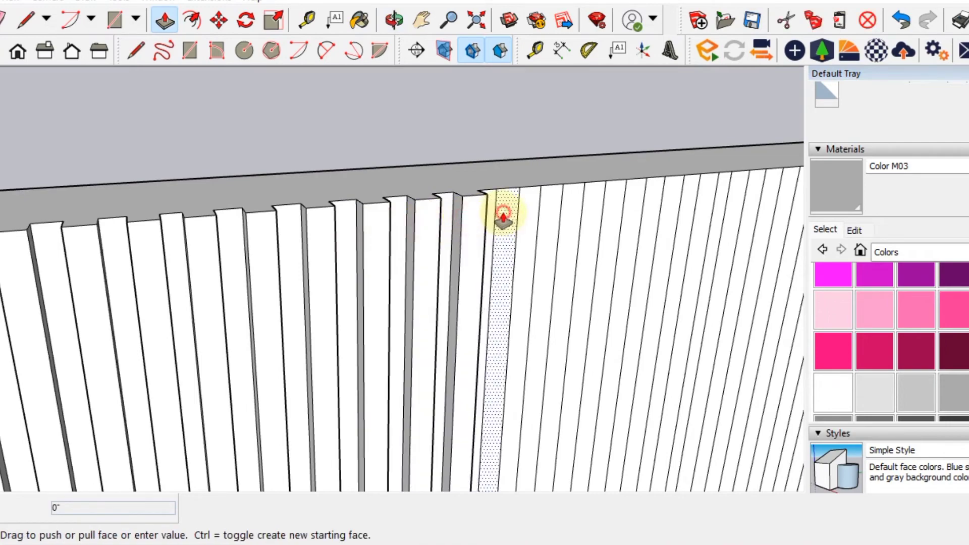
double_click(502, 216)
left_click(544, 215)
mouse_move(544, 215)
middle_mouse_down()
mouse_move(580, 255)
mouse_move(431, 268)
middle_mouse_up()
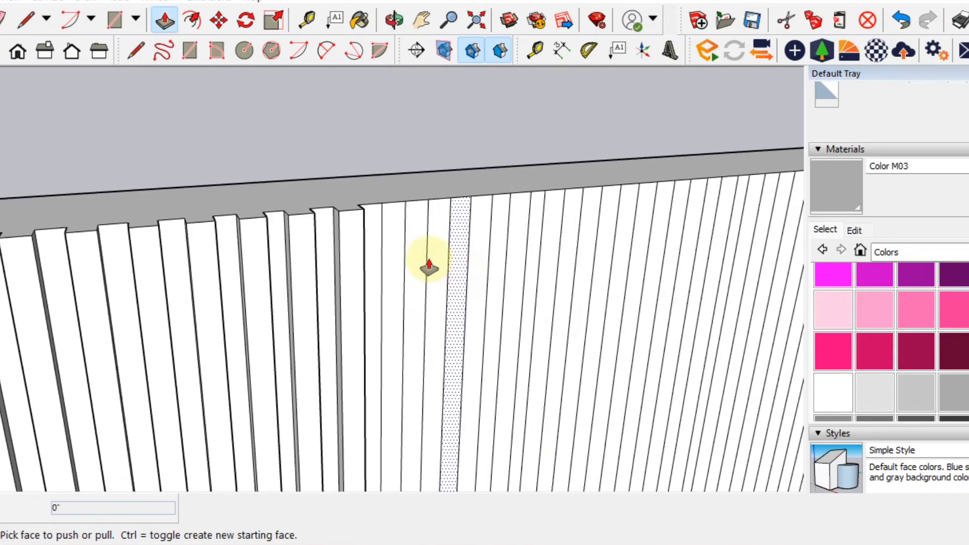
double_click(394, 235)
left_click(430, 230)
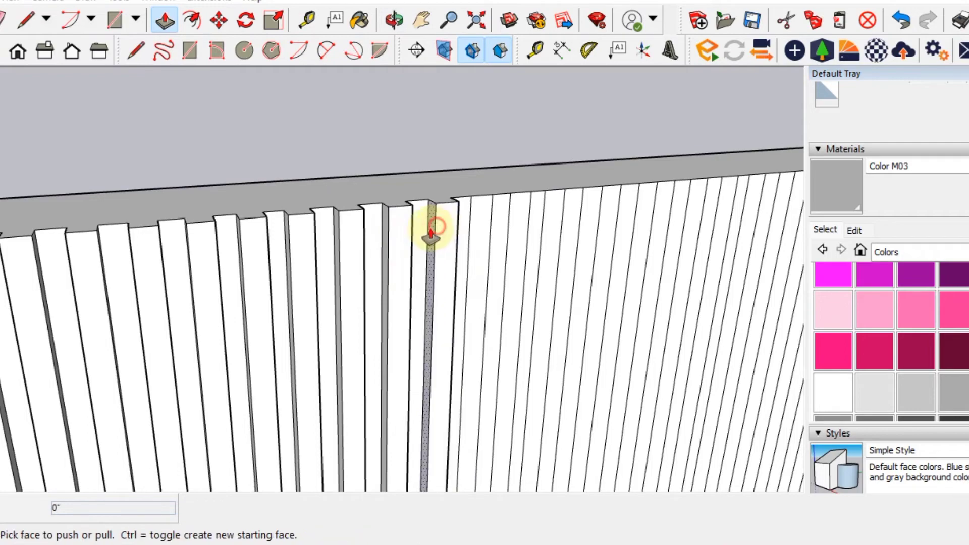
double_click(476, 232)
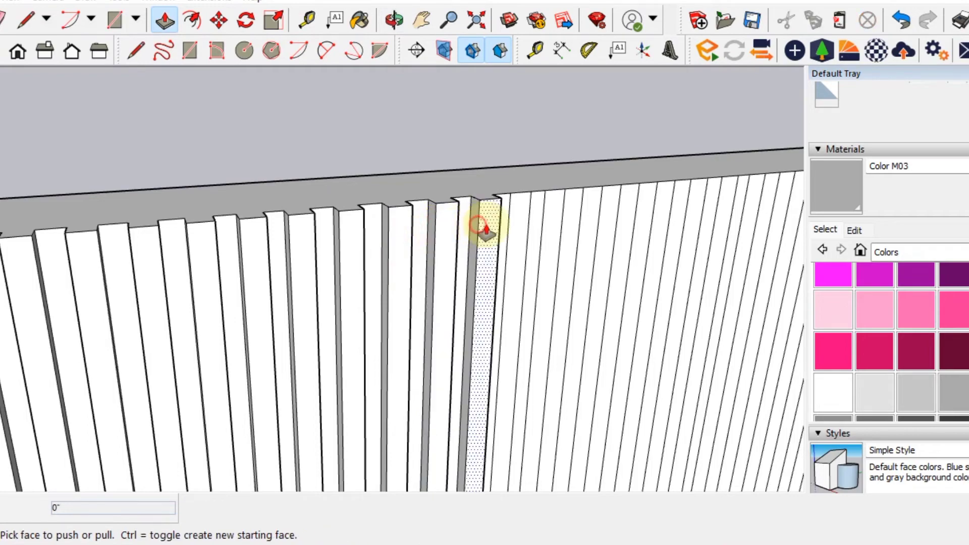
double_click(516, 226)
mouse_move(572, 243)
middle_mouse_down()
mouse_move(439, 253)
mouse_move(385, 238)
middle_mouse_up()
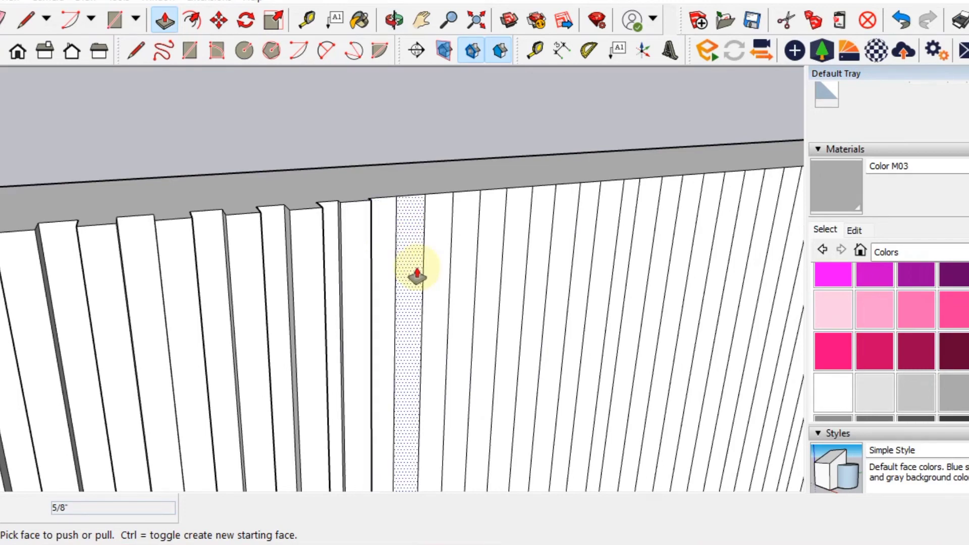
Undo the wrongly raised strip and raise the correct strip and its alternate neighbours
mouse_move(383, 287)
middle_mouse_down()
mouse_move(390, 359)
mouse_move(379, 348)
middle_mouse_up()
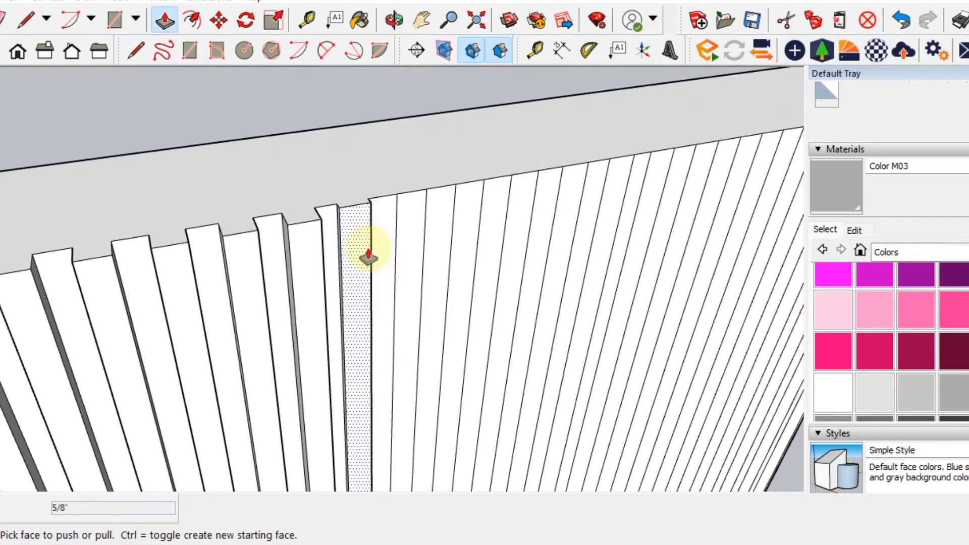
key("ctrl+z")
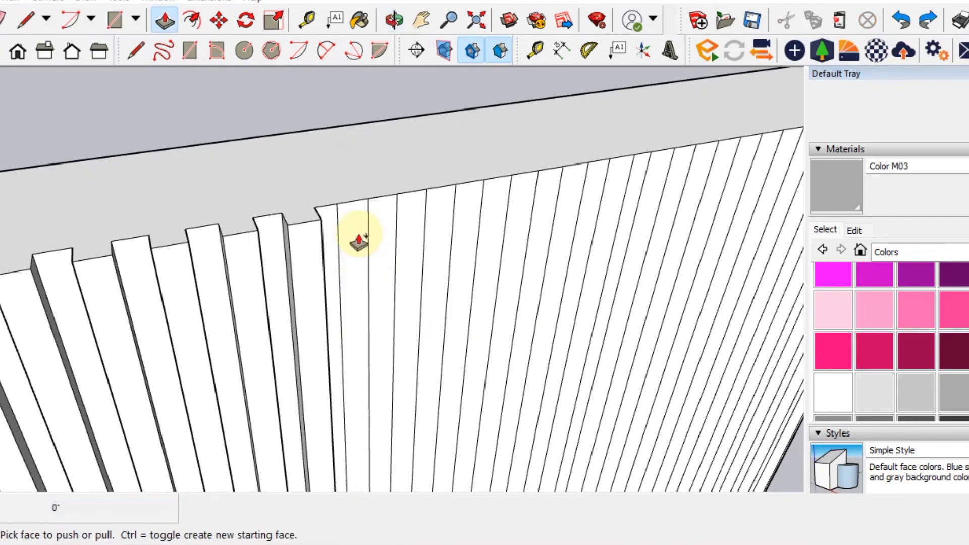
left_click(353, 234)
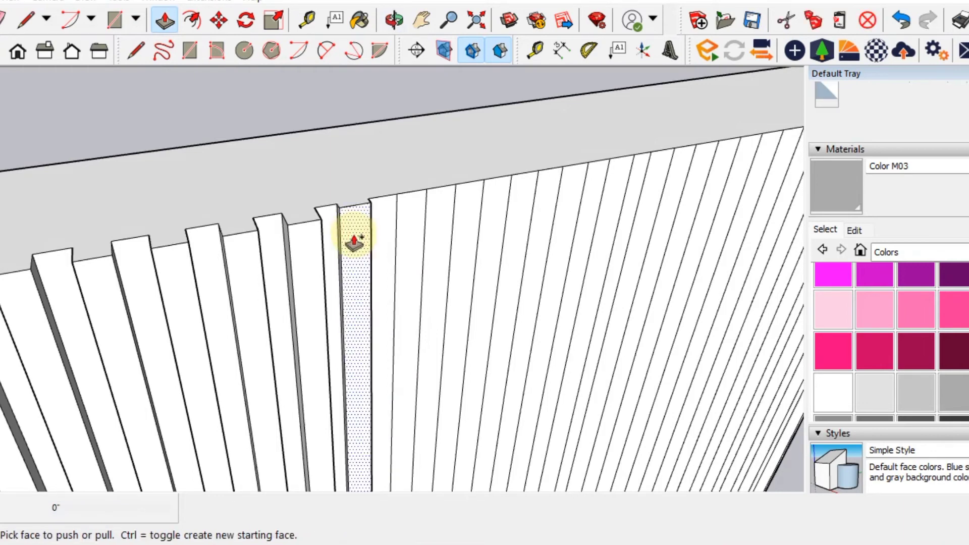
double_click(292, 257)
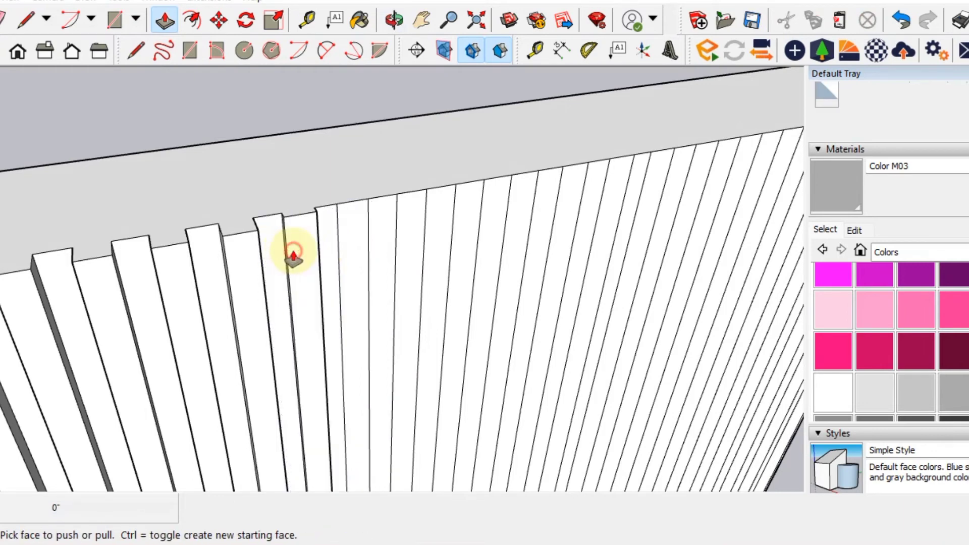
double_click(359, 253)
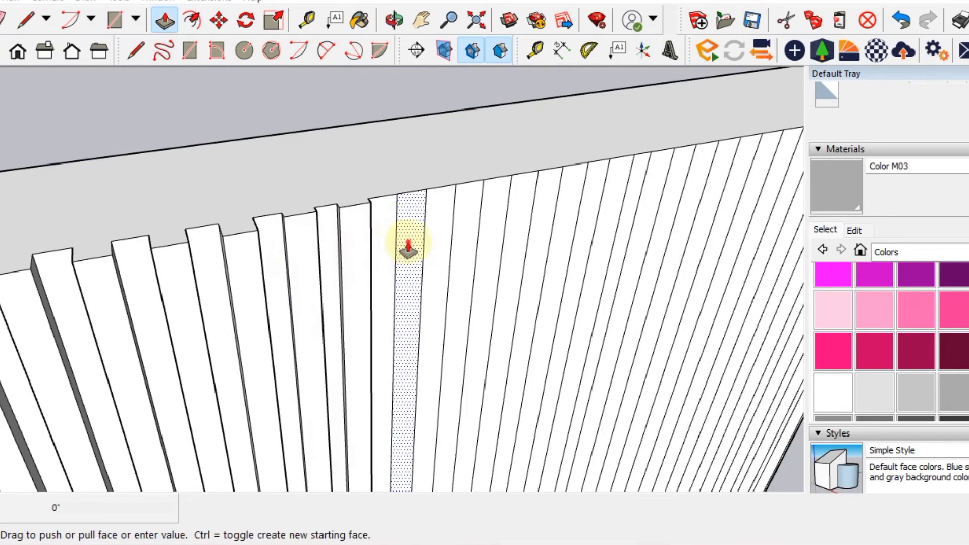
From a frontal view, raise the next four alternating strips to the same depth
mouse_move(407, 325)
middle_mouse_down()
mouse_move(334, 263)
mouse_move(380, 378)
mouse_move(455, 372)
mouse_move(446, 274)
mouse_move(298, 253)
mouse_move(217, 191)
middle_mouse_up()
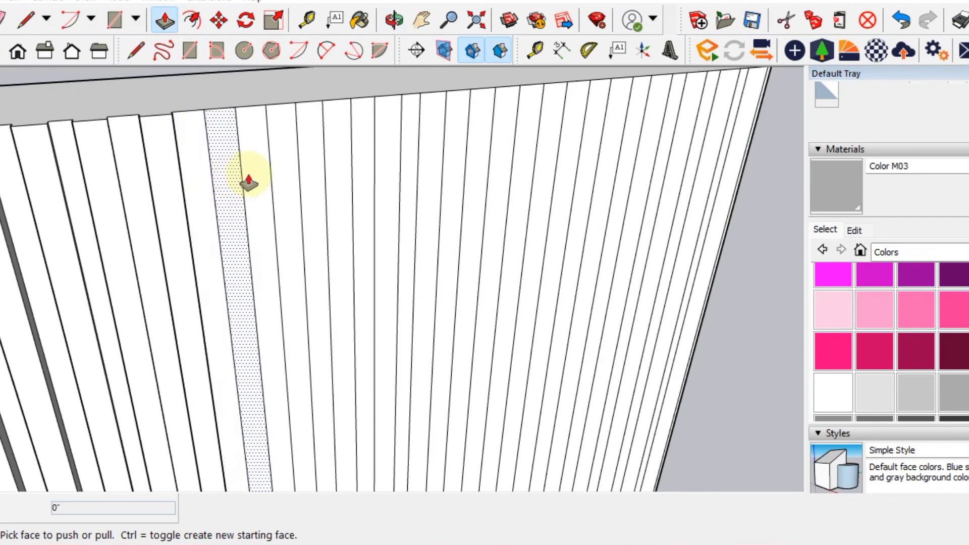
double_click(357, 178)
double_click(410, 177)
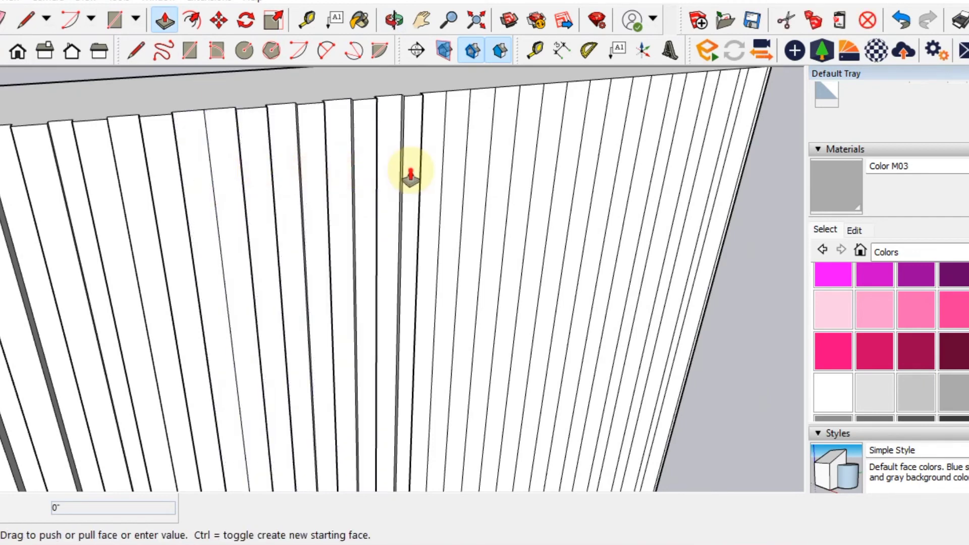
double_click(449, 173)
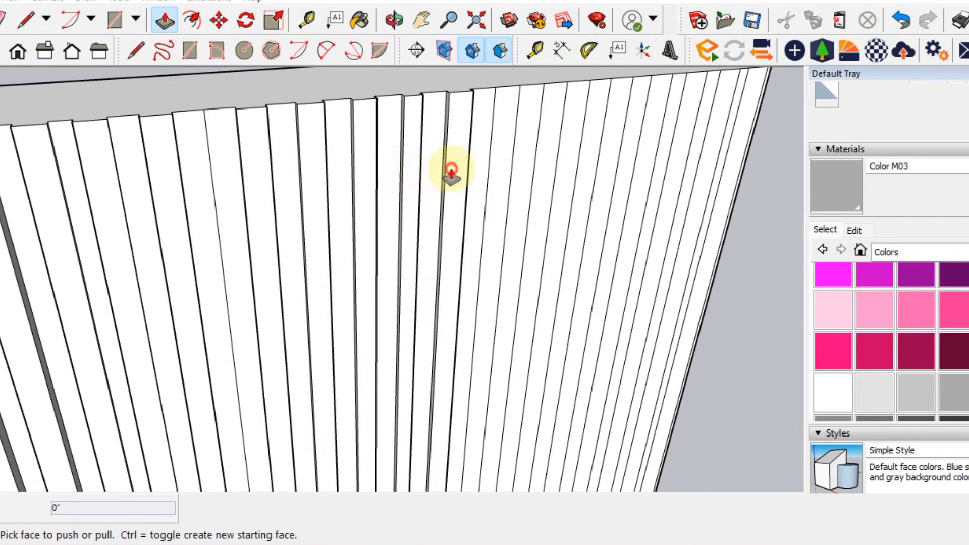
double_click(495, 171)
Raise the remaining alternating strips out to the wall's right end
scroll(584, 216, "up", 2)
mouse_move(584, 216)
middle_mouse_down("shift")
mouse_move(573, 254)
mouse_move(441, 254)
middle_mouse_up("shift")
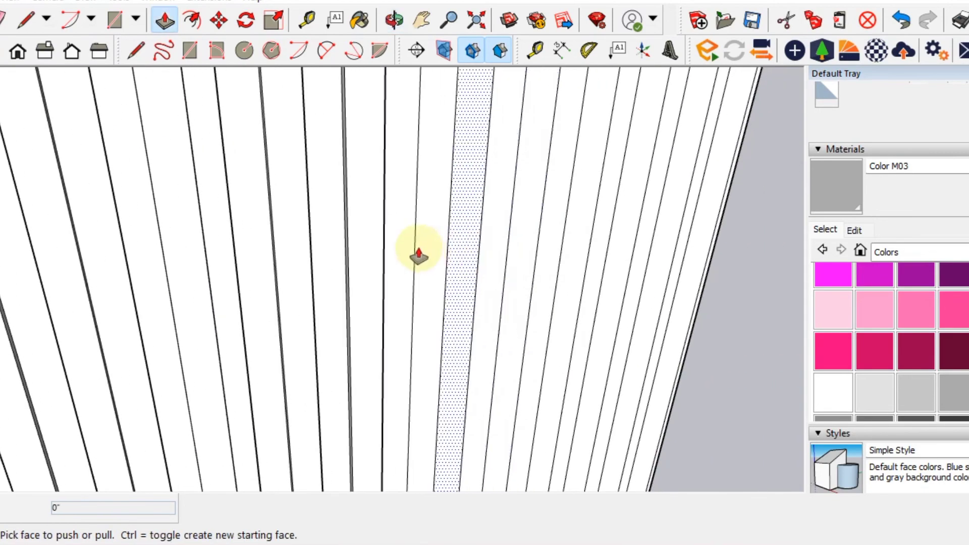
double_click(406, 245)
double_click(427, 248)
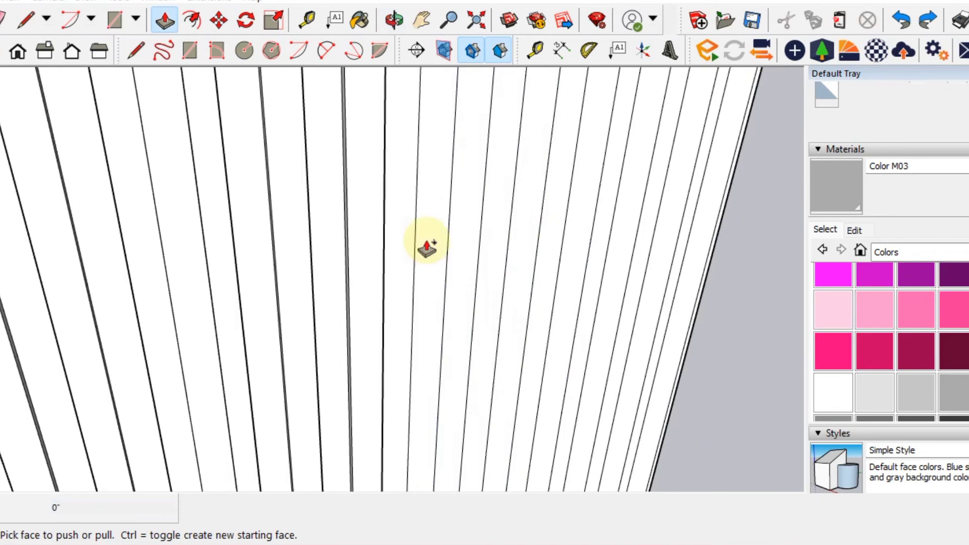
double_click(492, 245)
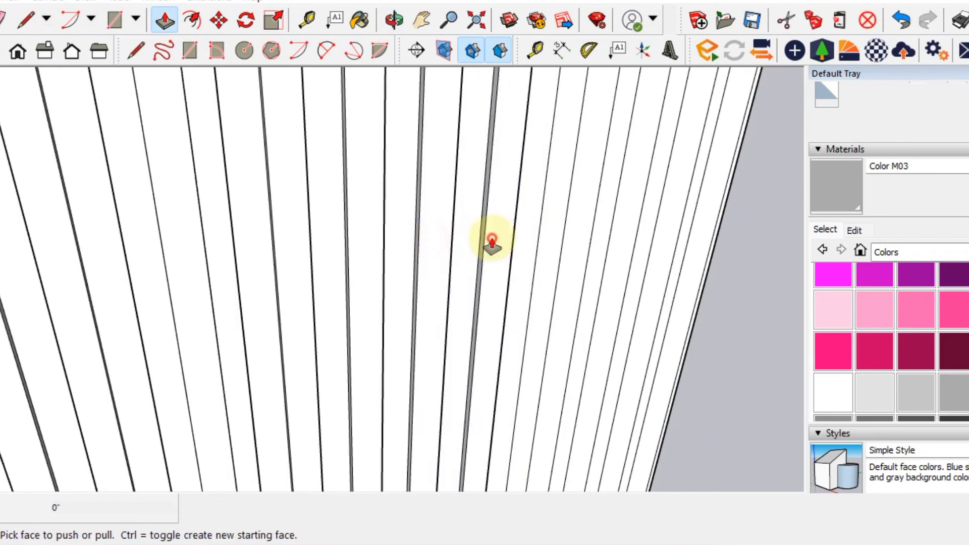
double_click(550, 242)
double_click(597, 243)
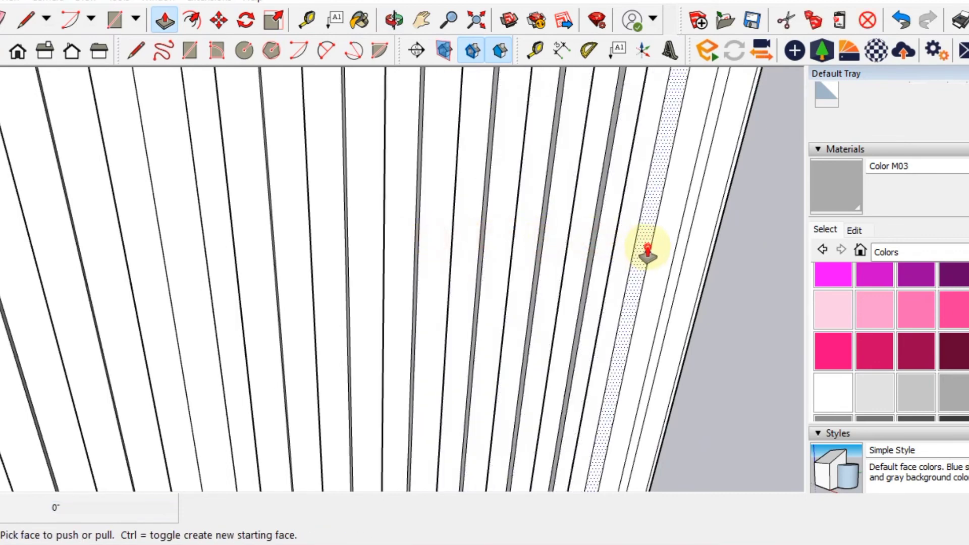
double_click(647, 250)
double_click(682, 253)
mouse_move(681, 252)
middle_mouse_down()
mouse_move(439, 331)
mouse_move(331, 282)
mouse_move(422, 320)
mouse_move(363, 249)
mouse_move(368, 270)
mouse_move(349, 253)
middle_mouse_up()
scroll(320, 264, "down", 2)
scroll(320, 260, "down", 3)
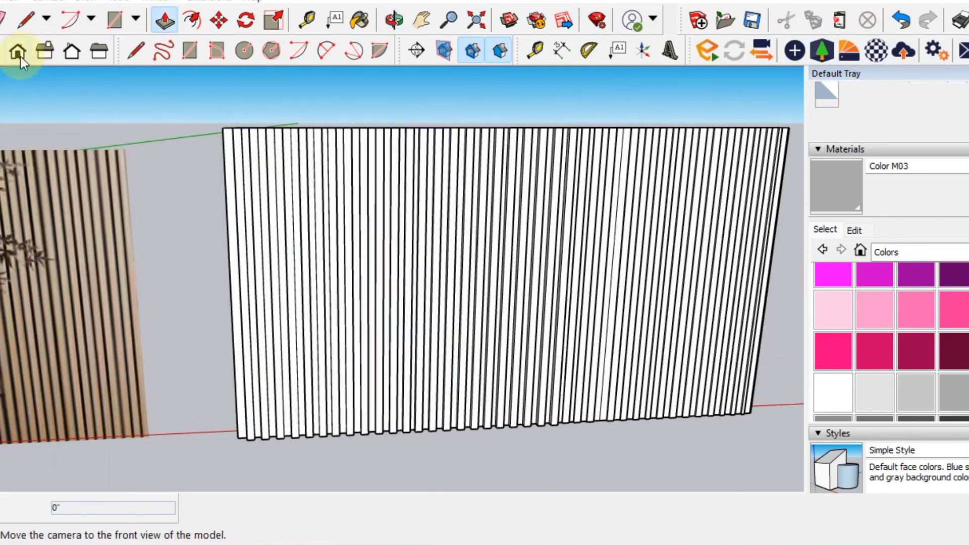
scroll(274, 235, "down", 3)
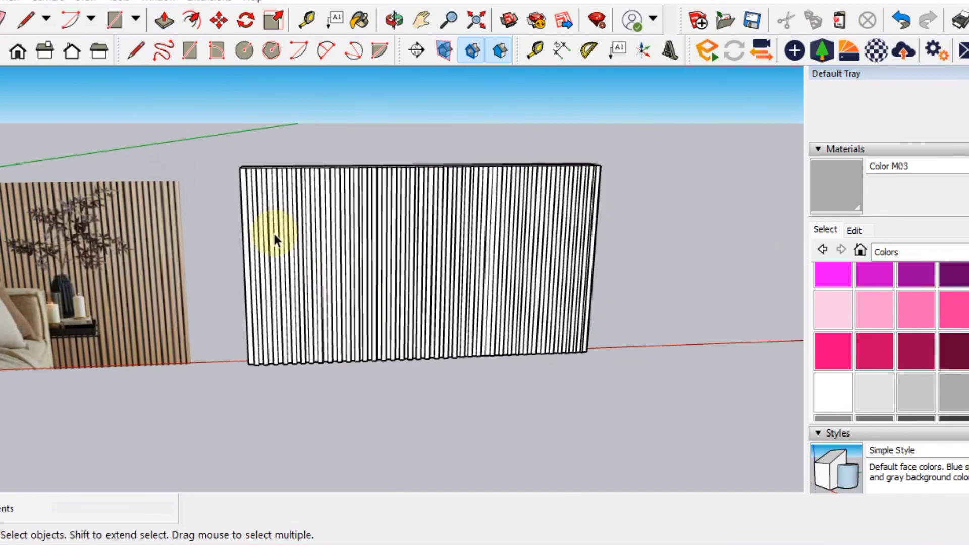
middle_click_drag(278, 238, 335, 271)
scroll(353, 305, "up", 1)
mouse_move(353, 305)
middle_mouse_down()
mouse_move(347, 325)
mouse_move(372, 318)
mouse_move(385, 378)
middle_mouse_up()
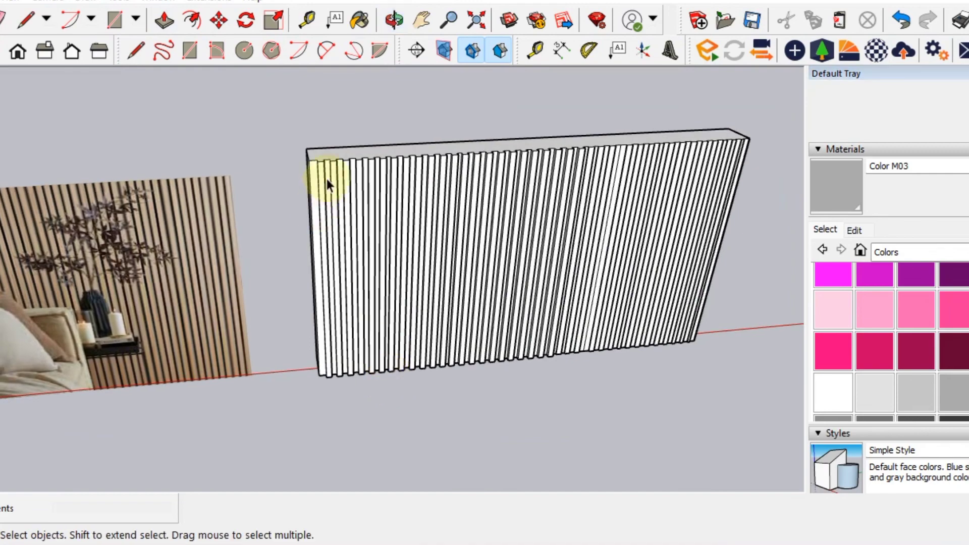
scroll(326, 176, "up", 3)
scroll(328, 181, "down", 2)
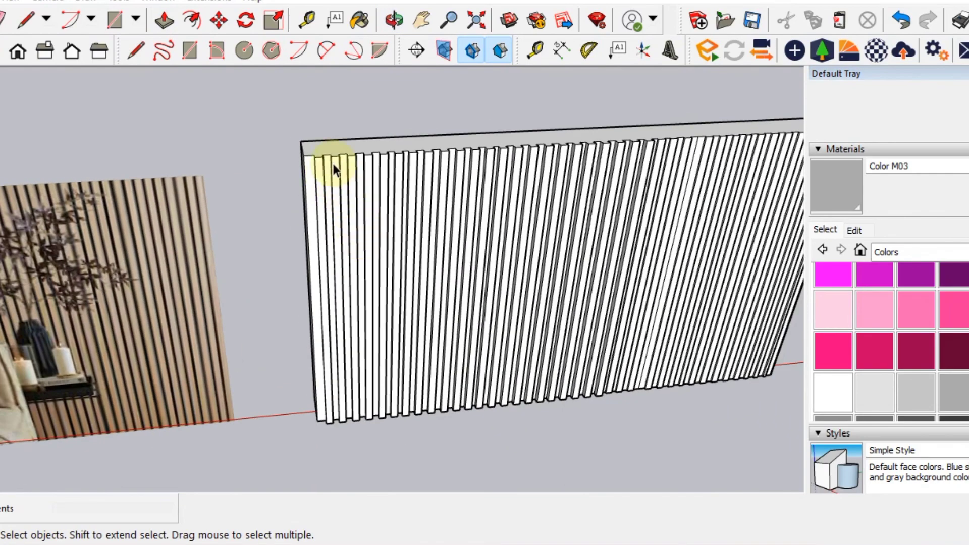
mouse_move(335, 166)
middle_mouse_down()
mouse_move(358, 269)
mouse_move(537, 112)
mouse_move(498, 210)
middle_mouse_up()
scroll(470, 253, "up", 3)
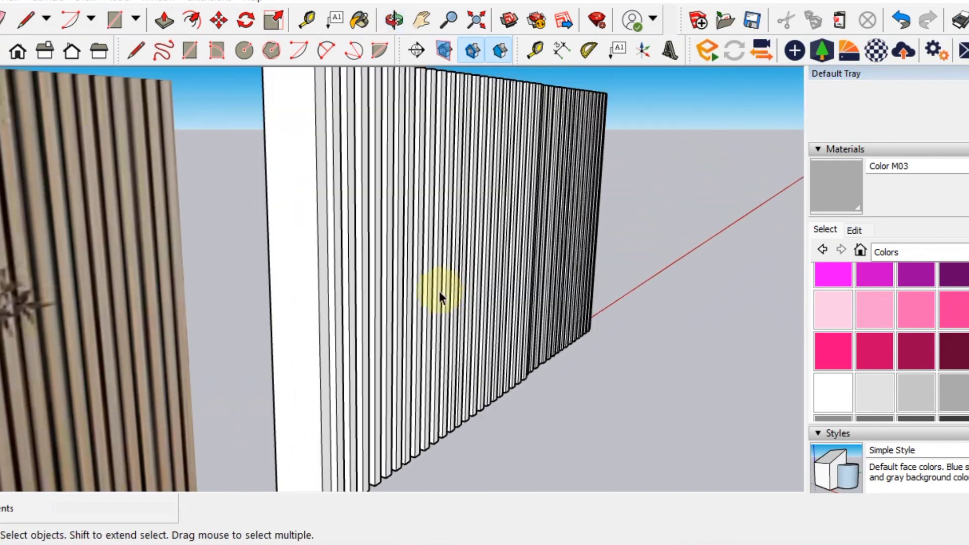
scroll(413, 295, "up", 2)
middle_click_drag(413, 295, 97, 292)
scroll(379, 255, "down", 2)
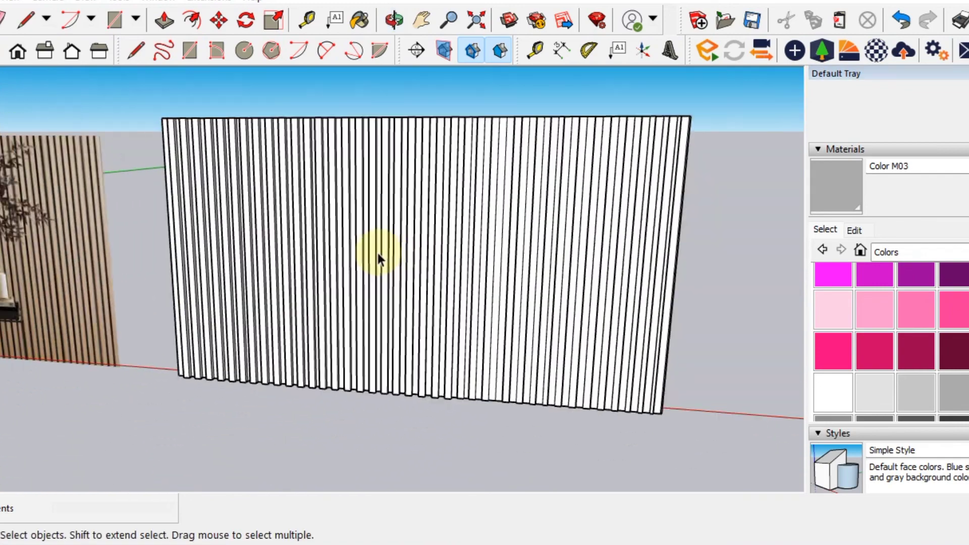